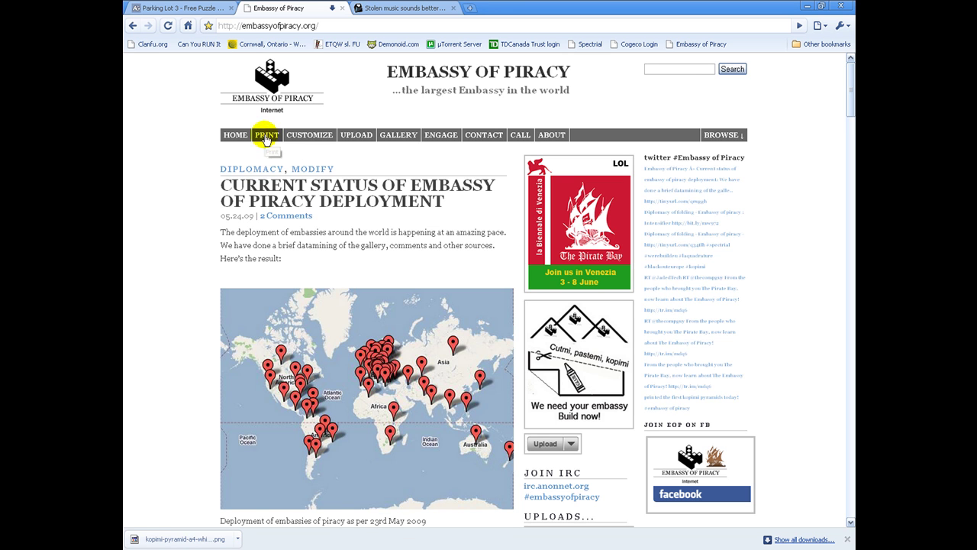
Download the 300dpi kopimi pyramid PNG into My Pictures, overwriting the existing copy
left_click(265, 137)
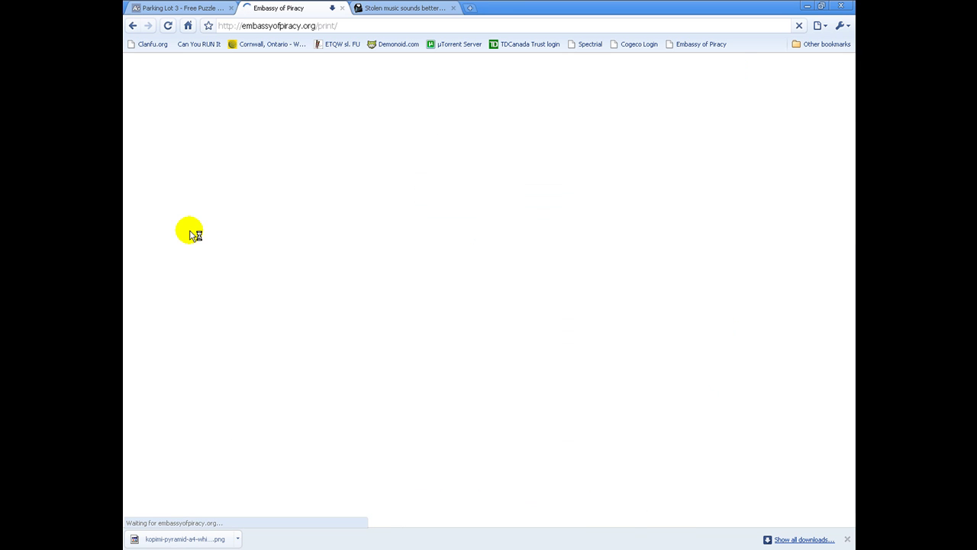
left_click(317, 375)
right_click(309, 311)
left_click(333, 321)
left_click(157, 143)
double_click(208, 161)
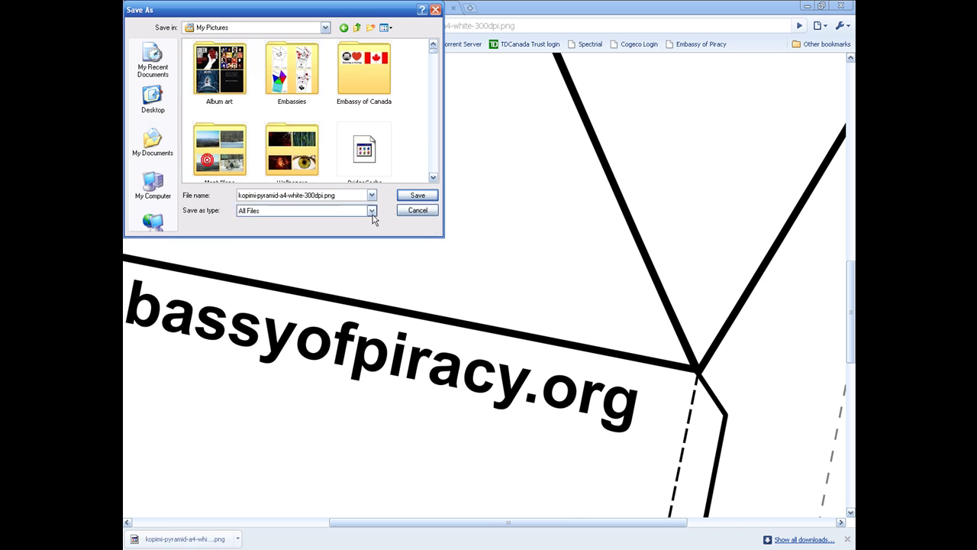
left_click(417, 195)
left_click(421, 313)
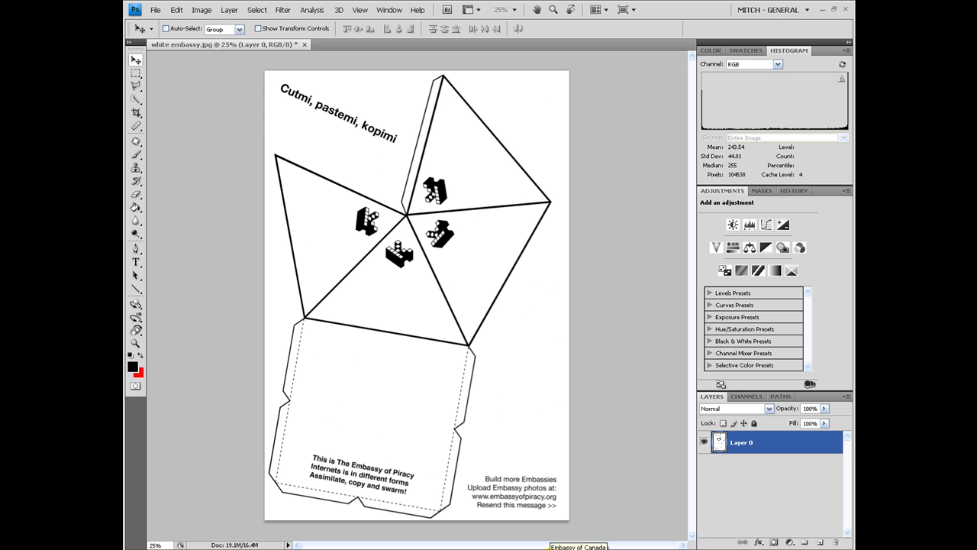
Open the Canadian flag from the Embassy of Canada folder and drop it onto white embassy.jpg
left_click(547, 543)
double_click(309, 106)
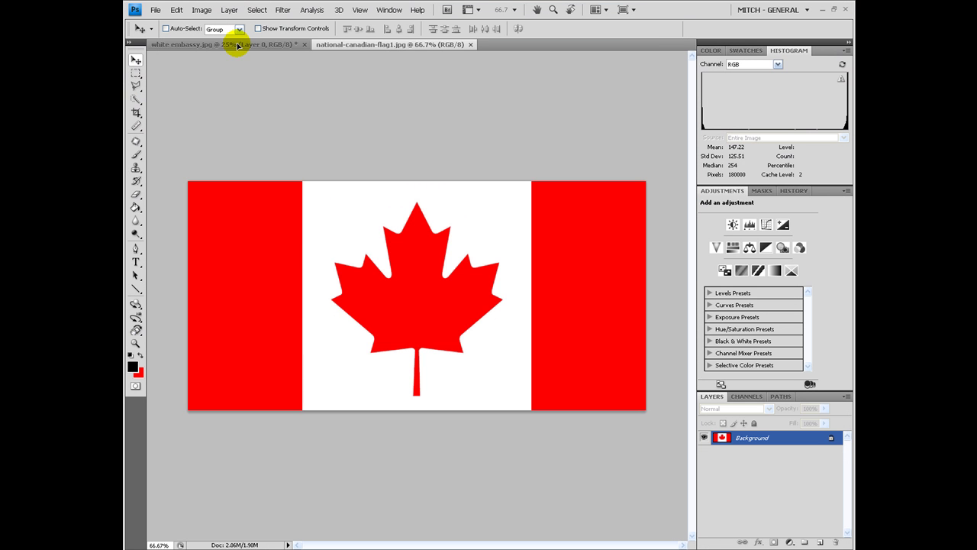
mouse_move(238, 46)
left_mouse_down()
mouse_move(323, 229)
mouse_move(362, 227)
left_mouse_up()
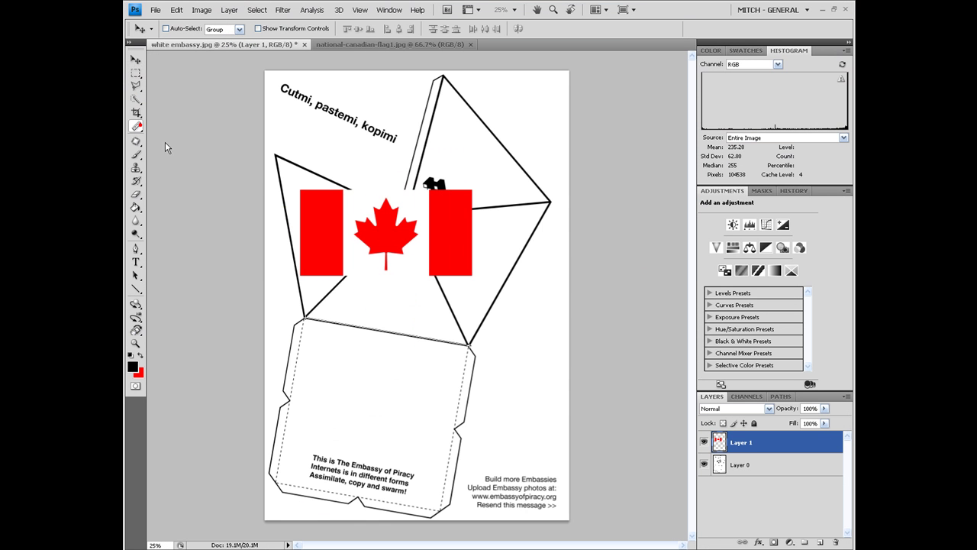
Measure the angle of the left triangle's edge with the Ruler tool
left_click(141, 130)
scroll(229, 224, "up", 1)
scroll(229, 220, "up", 1)
scroll(254, 244, "up", 1)
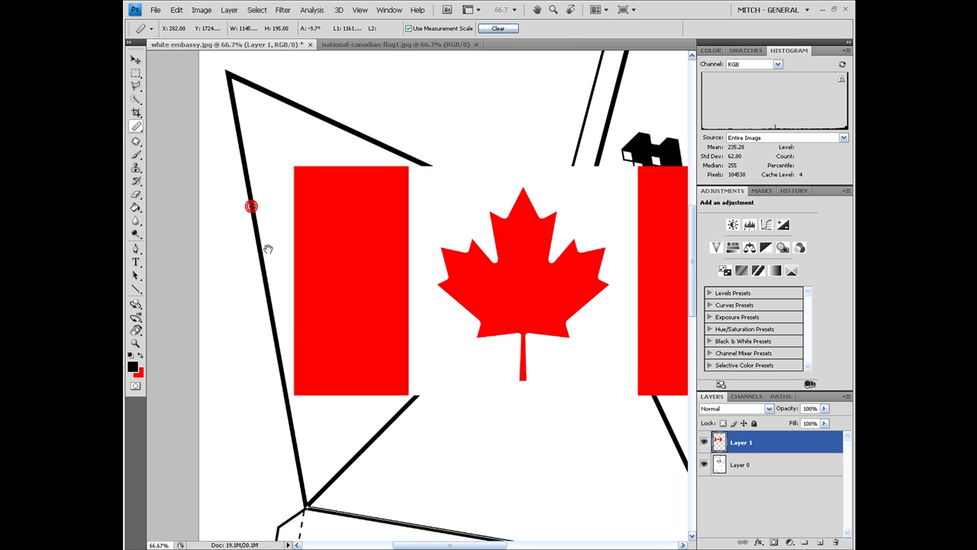
left_click_drag(254, 244, 278, 249)
left_click(251, 82)
left_click_drag(251, 76, 328, 504)
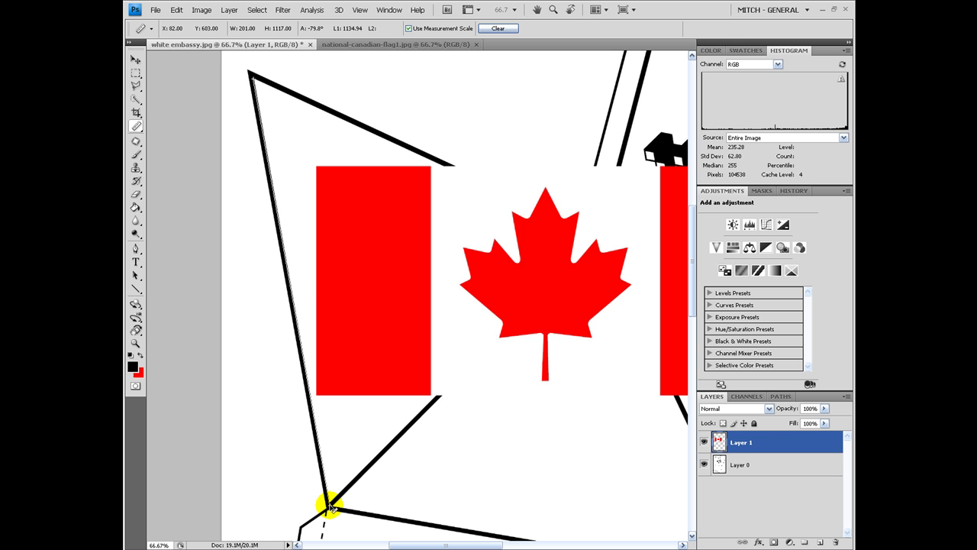
Rotate the flag upright to 79.8° and move it over the left triangle
left_click(176, 10)
left_click(349, 226)
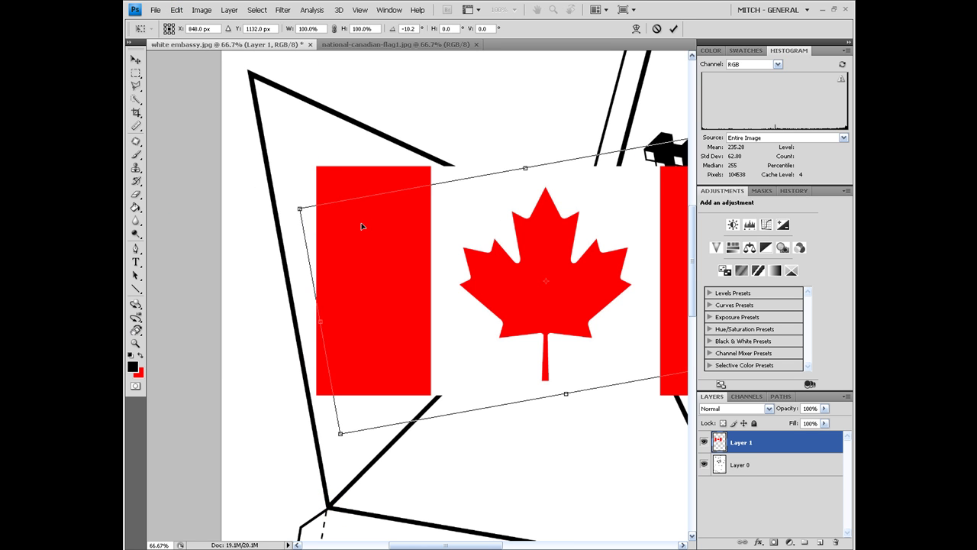
left_click_drag(405, 156, 626, 153)
left_click_drag(526, 275, 413, 238)
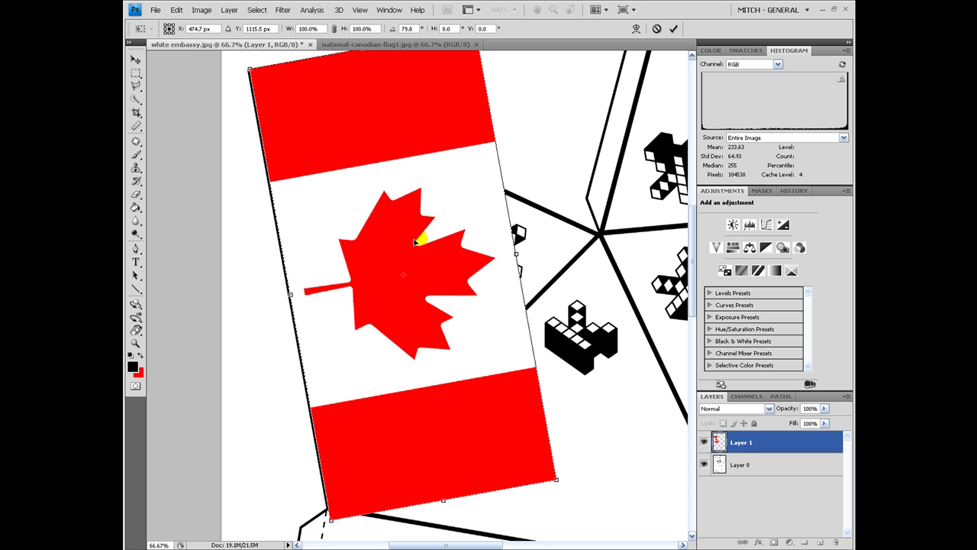
key("Return")
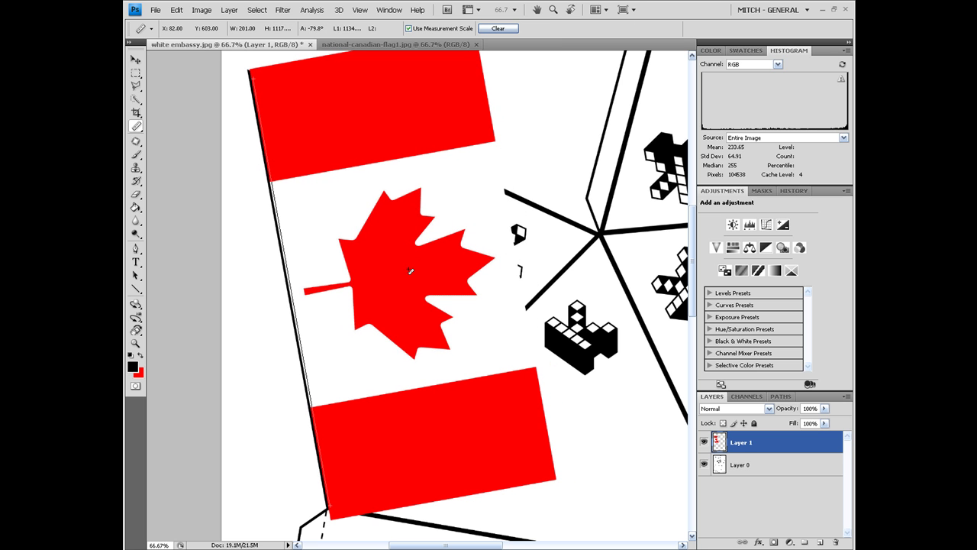
Put the flag below the template and mask the triangle's white with a Magic Wand selection
left_click_drag(760, 449, 762, 478)
left_click(756, 442)
left_click(136, 101)
left_click(360, 258)
right_click(137, 98)
left_click(194, 110)
left_click(377, 261)
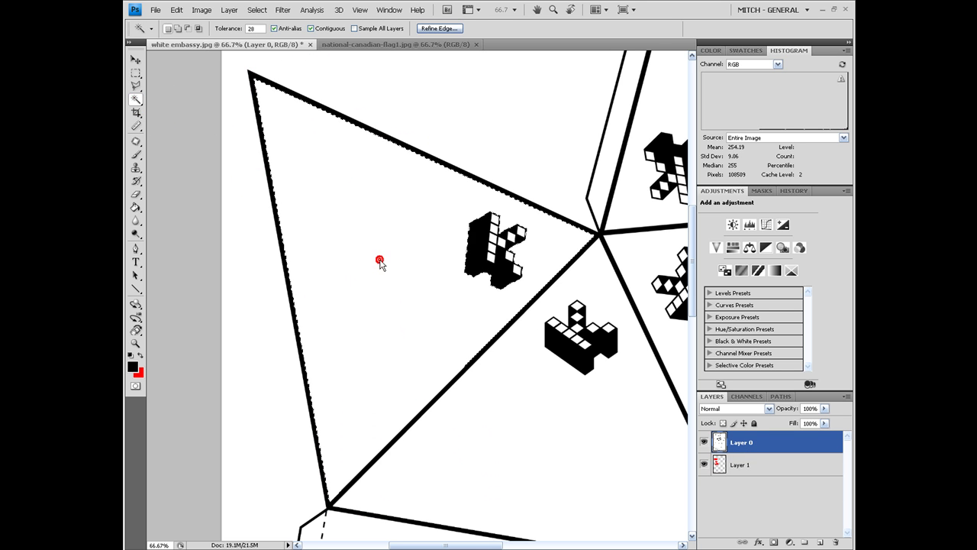
left_click(586, 431)
left_click(774, 541)
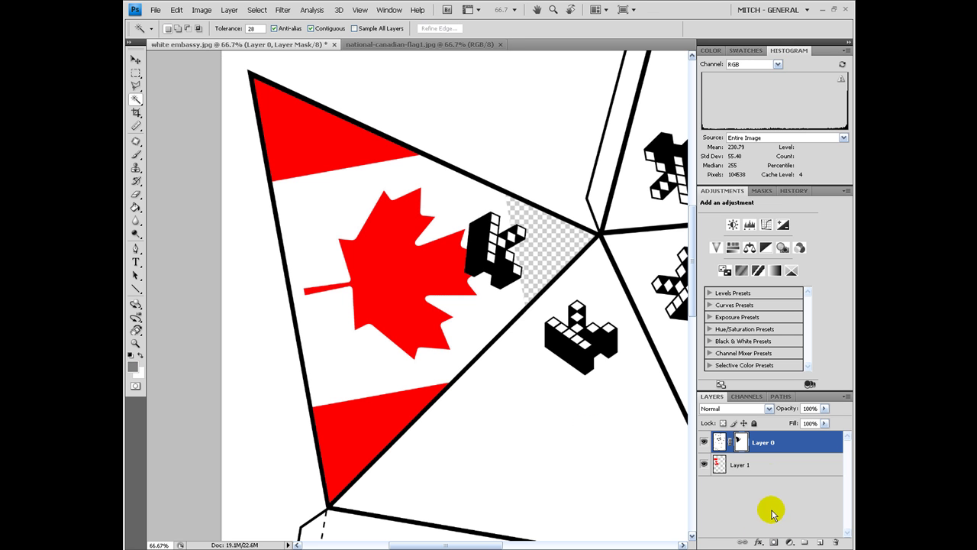
Add a white-filled Layer 2 as the bottom backing layer
left_click(819, 543)
left_click(136, 206)
key("d")
key("x")
left_click(392, 368)
left_click_drag(744, 443, 757, 519)
Nudge the flag slightly left within the triangle
key("v")
left_click(741, 465)
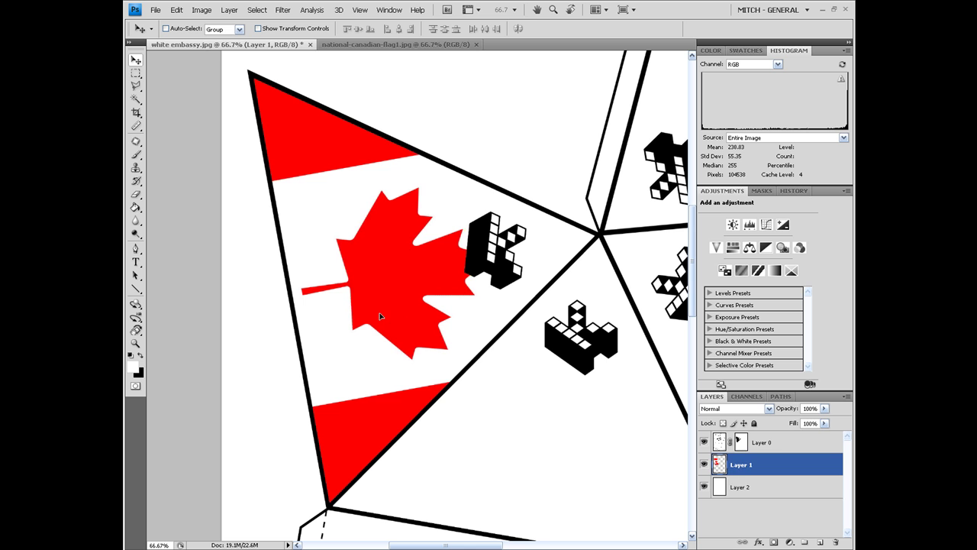
left_click_drag(389, 310, 378, 314)
Open better canadian embassy.psd from Bridge
scroll(522, 324, "down", 1)
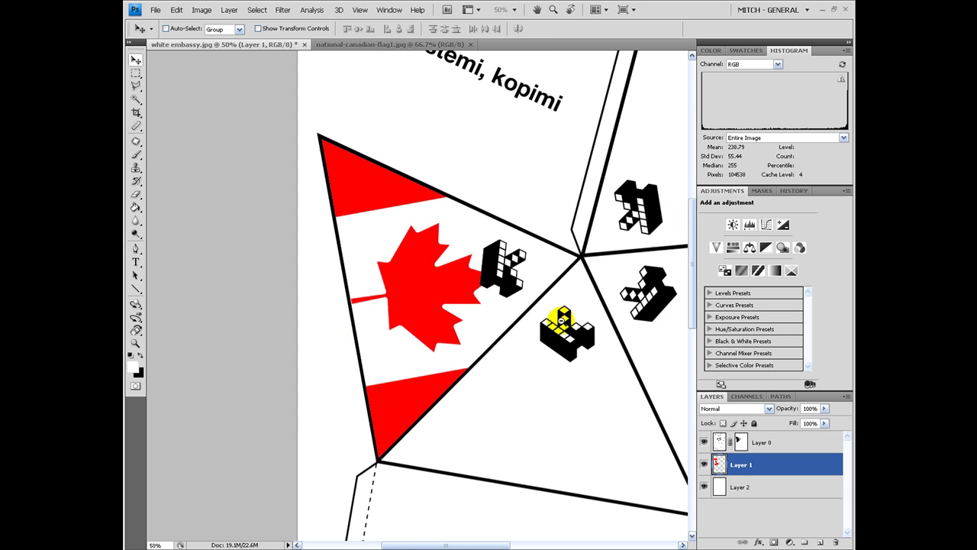
scroll(563, 327, "down", 1)
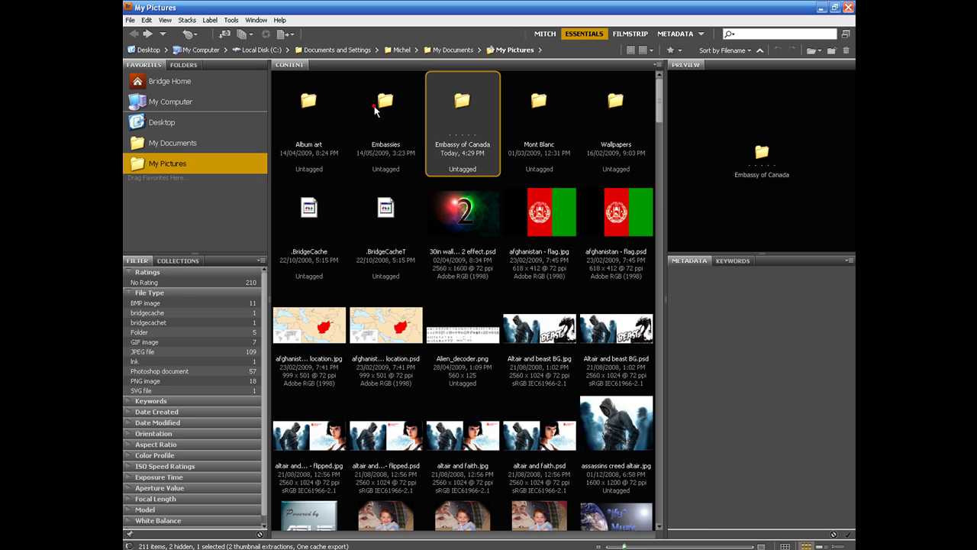
double_click(382, 115)
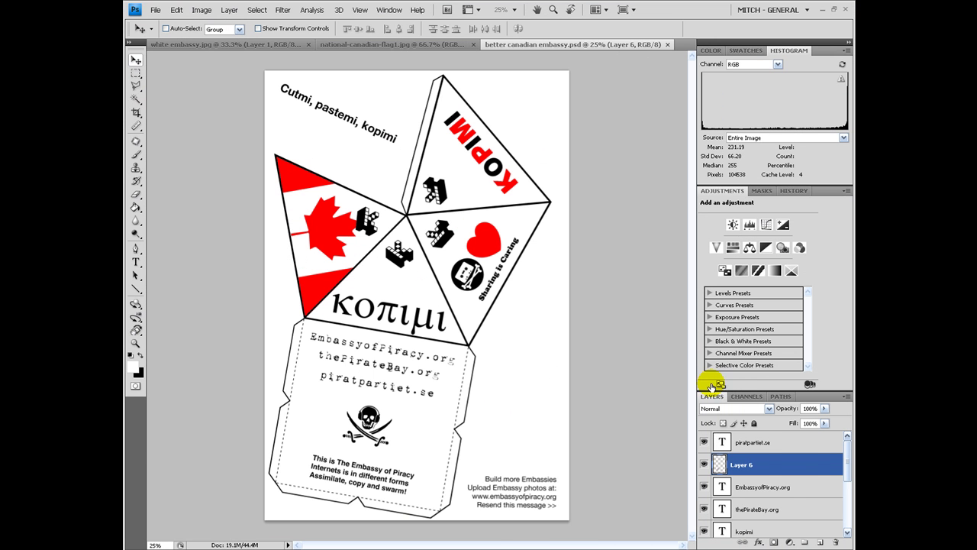
Copy the red KOPIMI layer into white embassy.jpg and move the template layer above the backing
left_click(745, 438)
left_click_drag(435, 160, 237, 61)
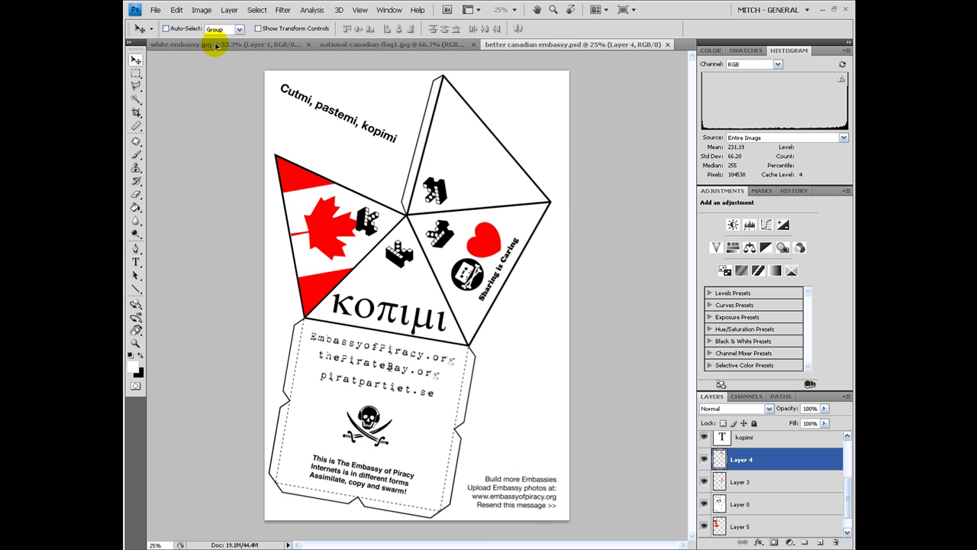
left_click(216, 45)
mouse_move(763, 442)
left_mouse_down()
mouse_move(767, 498)
mouse_move(750, 496)
left_mouse_up()
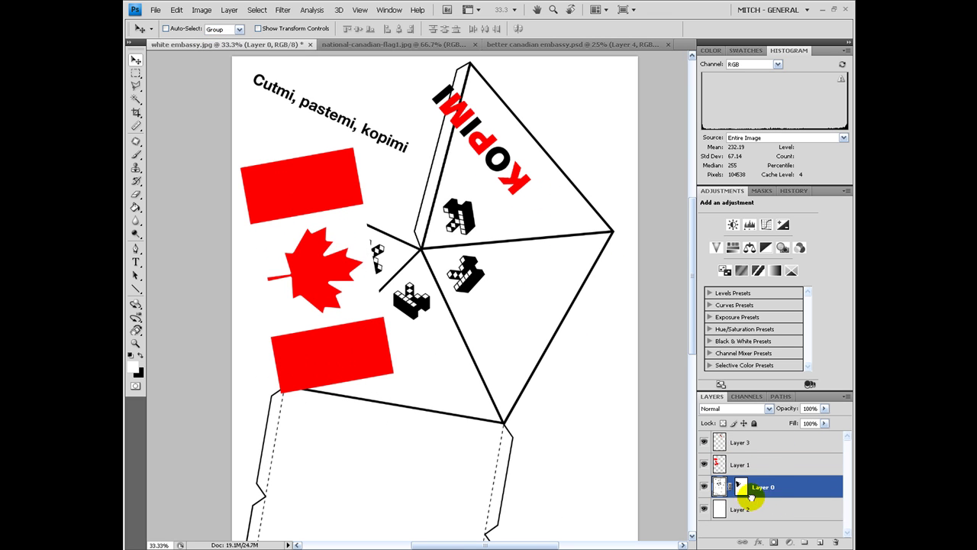
Position KOPIMI inside the top triangle, then open pirate1-733273.jpg from Bridge
left_click(741, 442)
left_click_drag(524, 170, 562, 188)
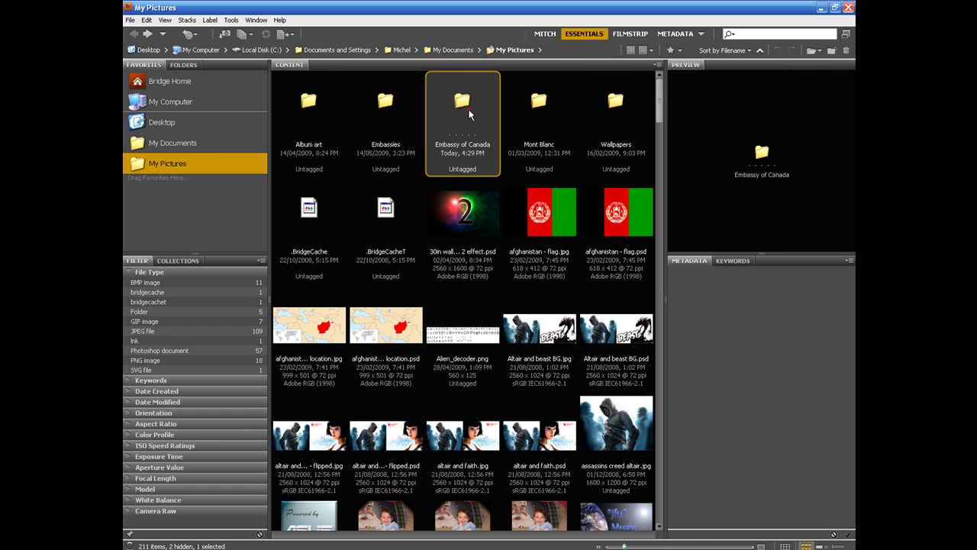
double_click(468, 109)
double_click(400, 113)
Convert the background to a layer and delete the white around the pirate artwork
double_click(755, 440)
left_click(589, 184)
left_click(136, 101)
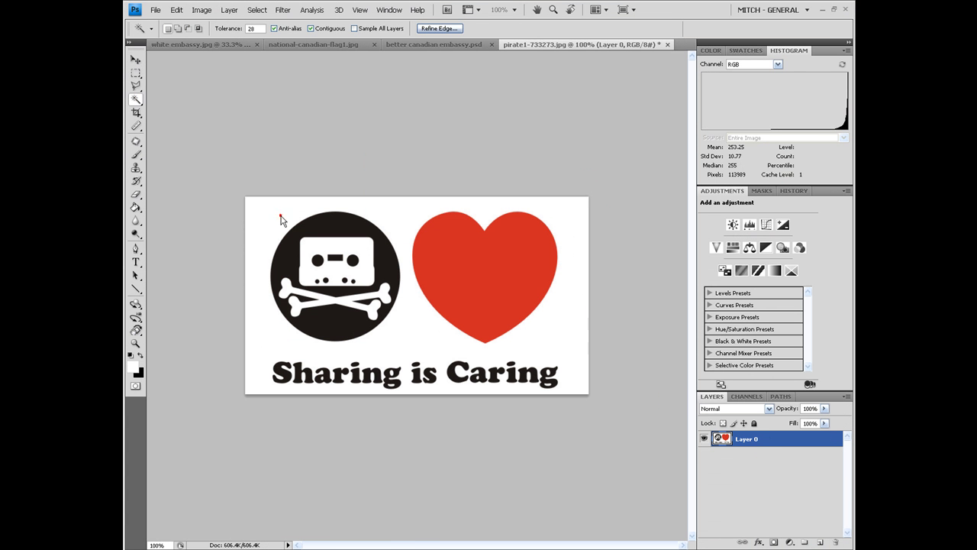
left_click(279, 213)
key("Delete")
key("v")
key("ctrl+plus")
Fill the heart bright red with the Paint Bucket and refill the skull circle
left_click(136, 207)
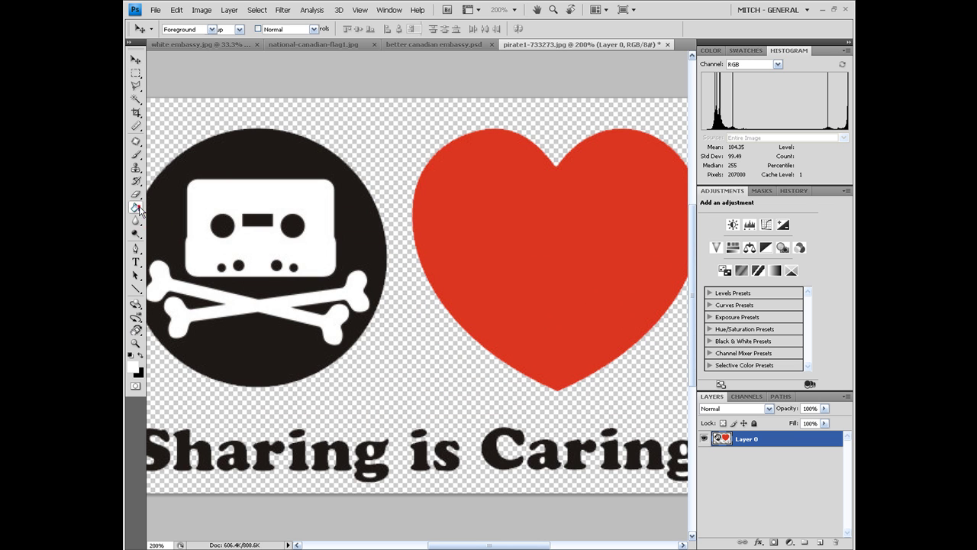
left_click(135, 372)
left_click(686, 32)
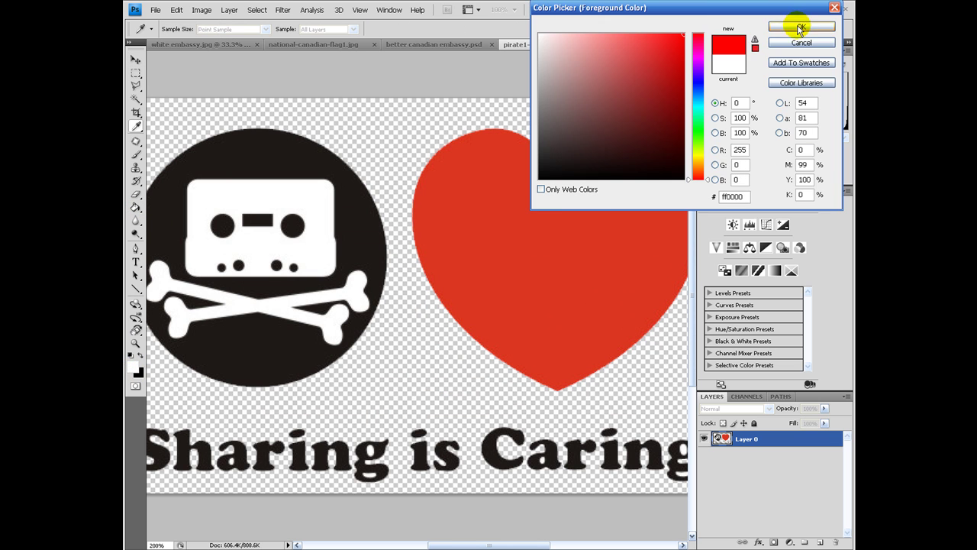
left_click(797, 26)
left_click(512, 248)
left_click(345, 245)
Fill the pirate circle, the letters of 'Sharing' and the red i-dot black
scroll(323, 318, "down", 3)
scroll(323, 319, "left", 4)
left_click(264, 345)
left_click(316, 345)
left_click(384, 343)
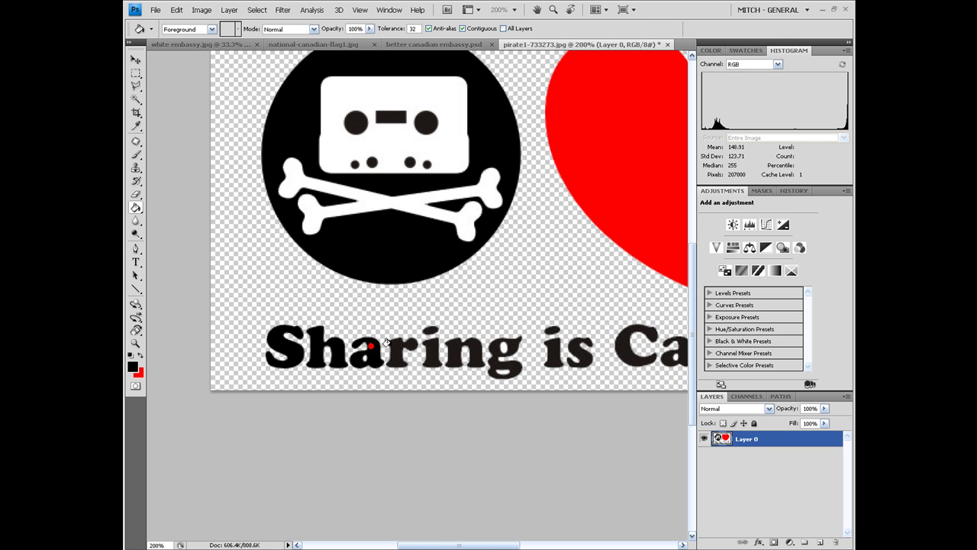
left_click(448, 343)
left_click(504, 350)
left_click(556, 329)
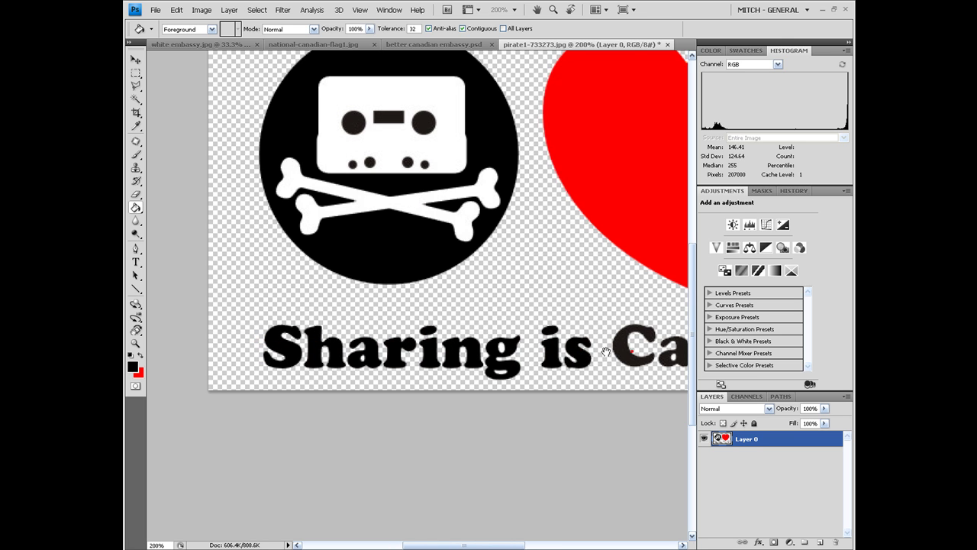
Fill the C, i, n and g of 'Caring' black
scroll(580, 348, "right", 4)
left_click(488, 347)
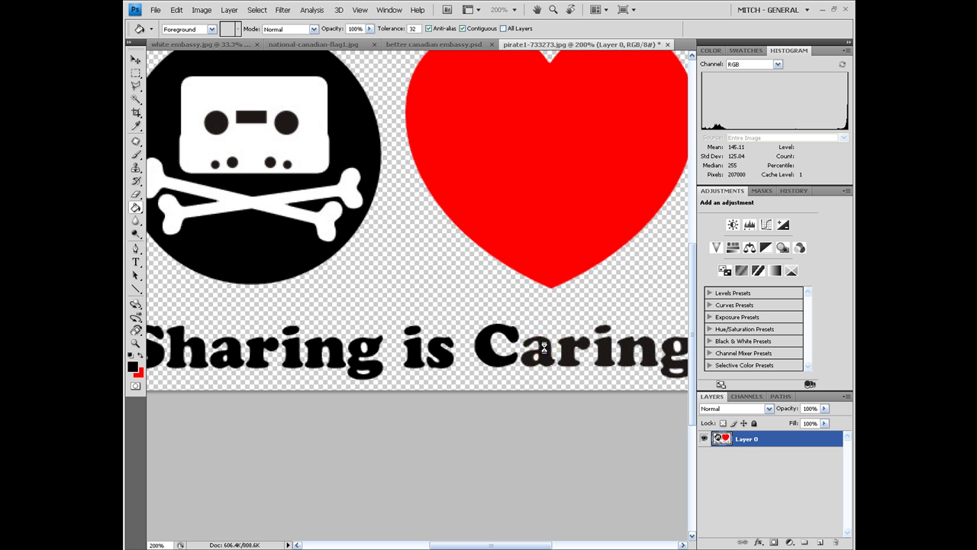
left_click(605, 348)
left_click(625, 348)
left_click(665, 349)
scroll(611, 335, "right", 2)
scroll(611, 336, "down", 1)
Select a leftover patch inside the g, then deselect and zoom out to 100%
left_click(137, 111)
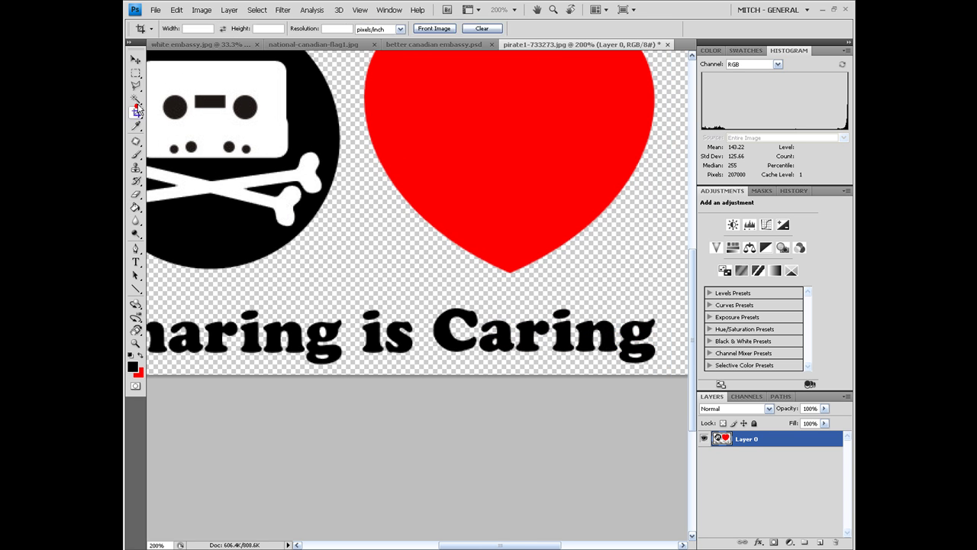
left_click(635, 330)
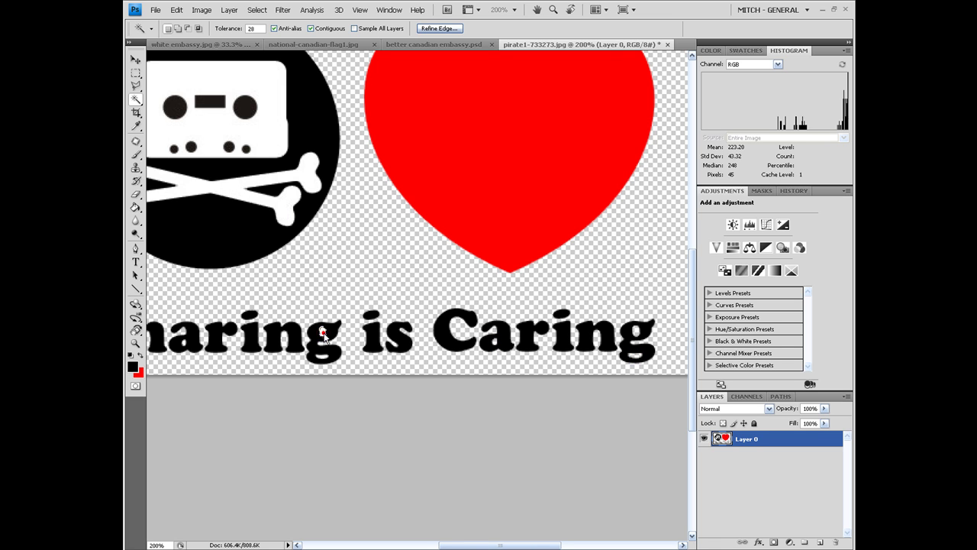
mouse_move(290, 359)
left_mouse_down()
mouse_move(461, 345)
mouse_move(321, 173)
mouse_move(332, 271)
left_mouse_up()
key("ctrl+d")
key("ctrl+minus")
key("v")
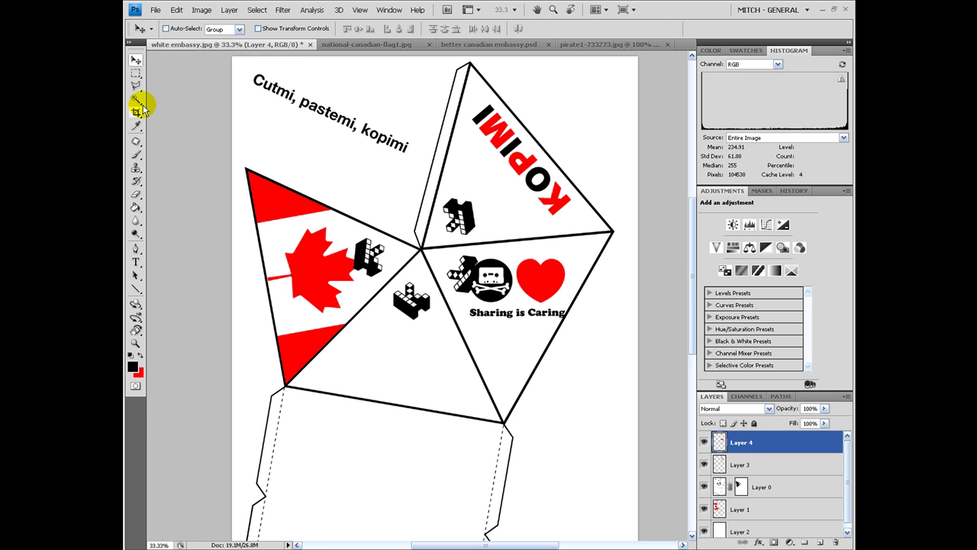
Measure the angle of the right triangle face's right edge with the Ruler tool
left_click_drag(136, 126, 175, 145)
scroll(569, 334, "up", 2)
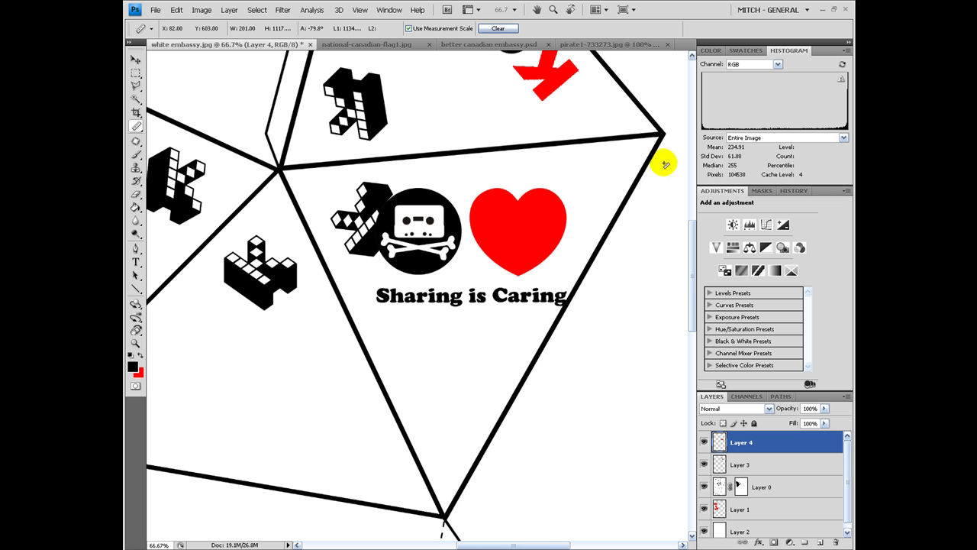
left_click_drag(661, 136, 443, 517)
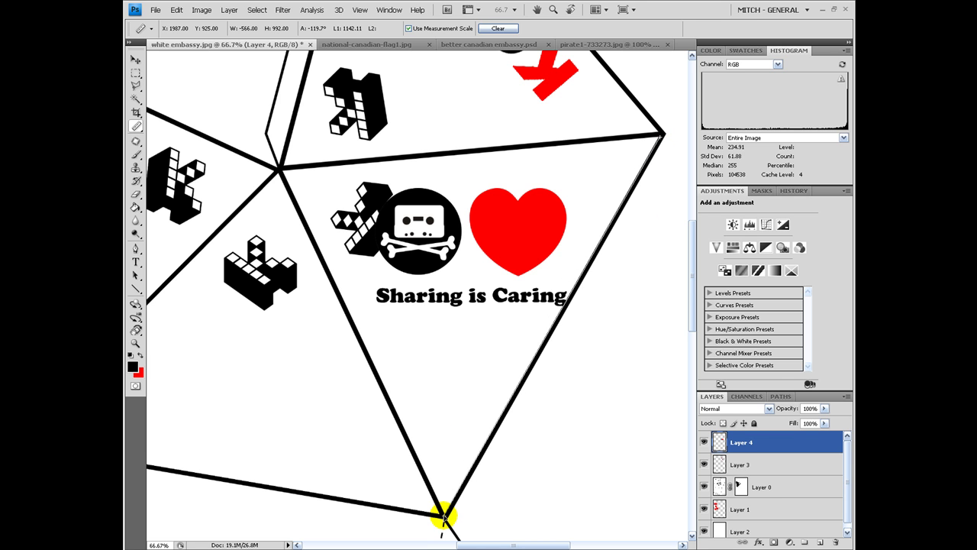
Rotate the Sharing is Caring graphic along that edge, shift it down-right, and fit the page
left_click(176, 10)
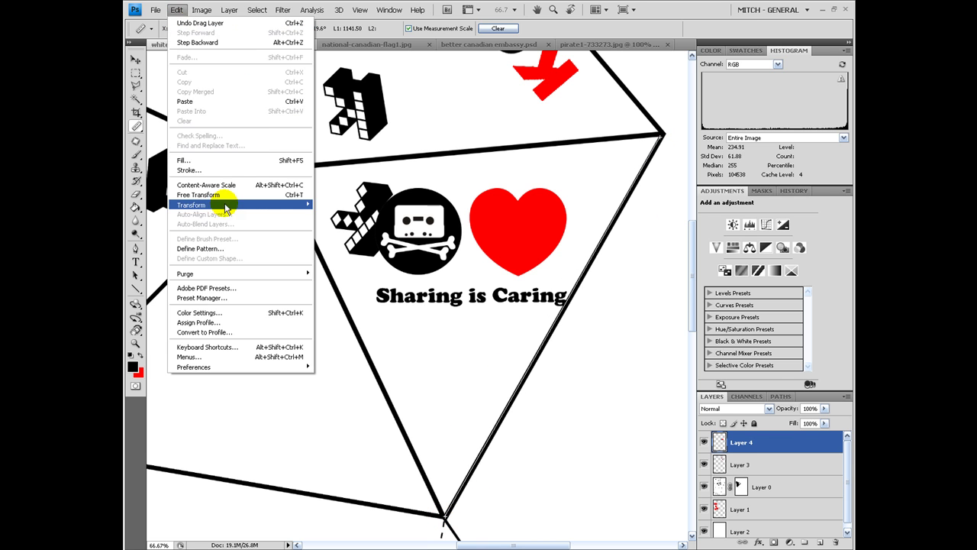
left_click(213, 203)
mouse_move(336, 218)
left_mouse_down()
mouse_move(366, 214)
mouse_move(399, 238)
mouse_move(402, 257)
left_mouse_up()
left_click_drag(451, 202, 463, 237)
double_click(454, 227)
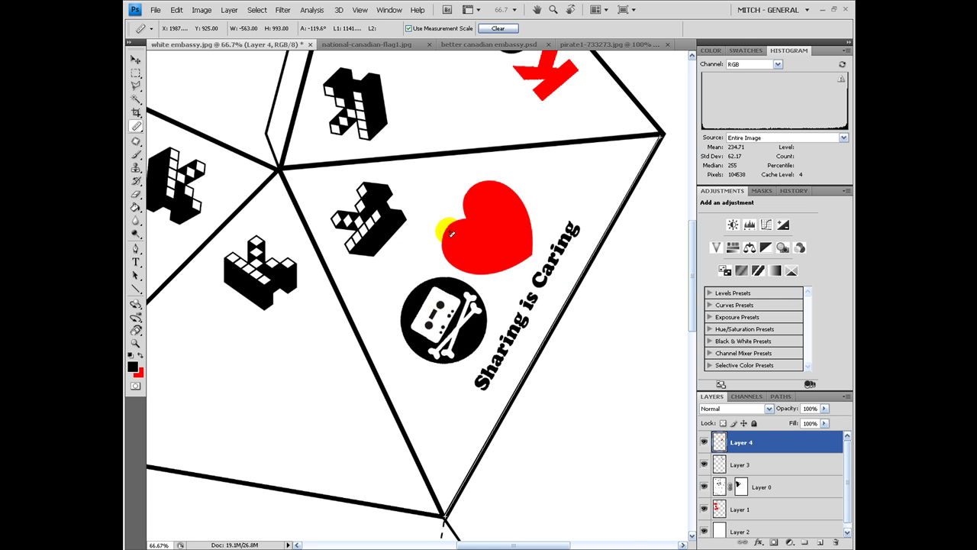
key("ctrl+0")
left_click(363, 261)
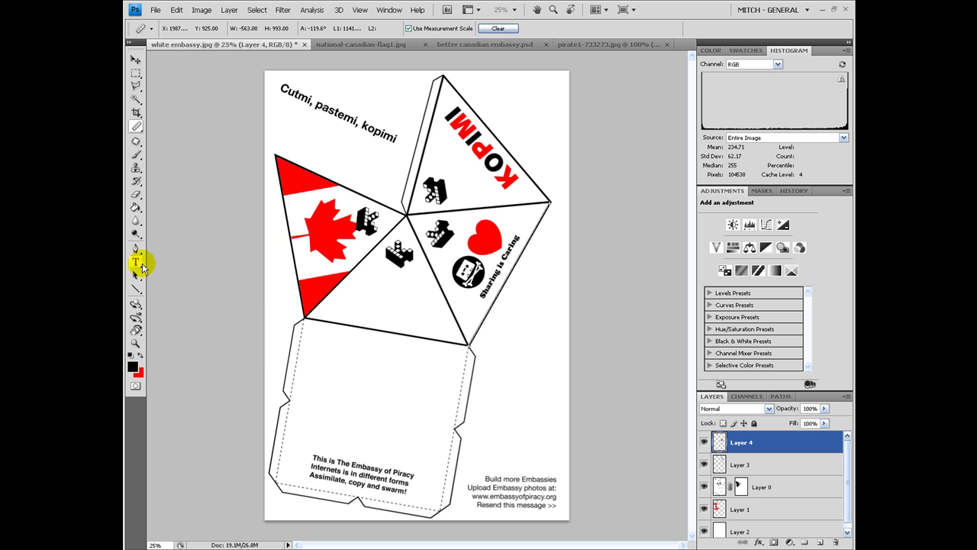
left_click(136, 262)
Add kopimi text in Symbol font on the lower face and enlarge its font size
left_click(244, 29)
left_click_drag(396, 80, 388, 359)
left_click(366, 370)
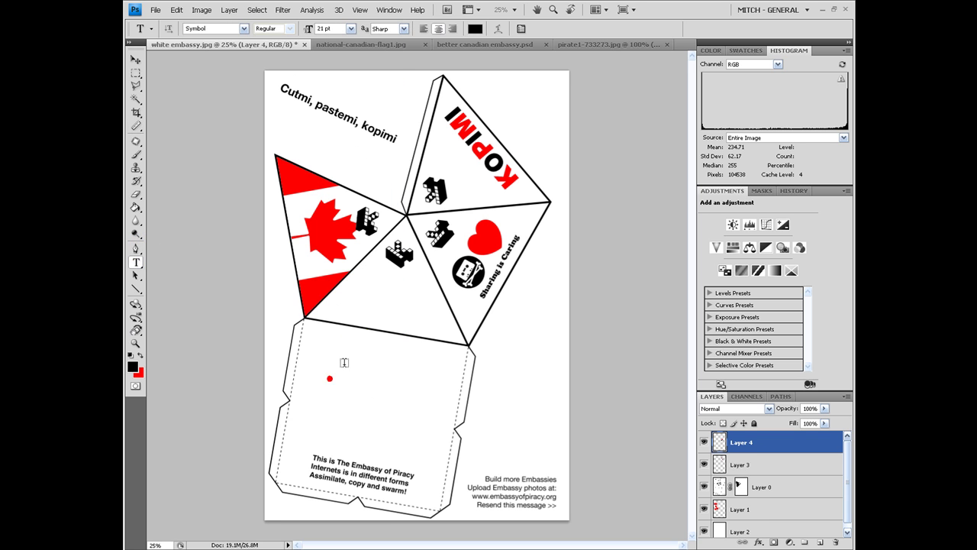
left_click(335, 310)
type("κοπιμι")
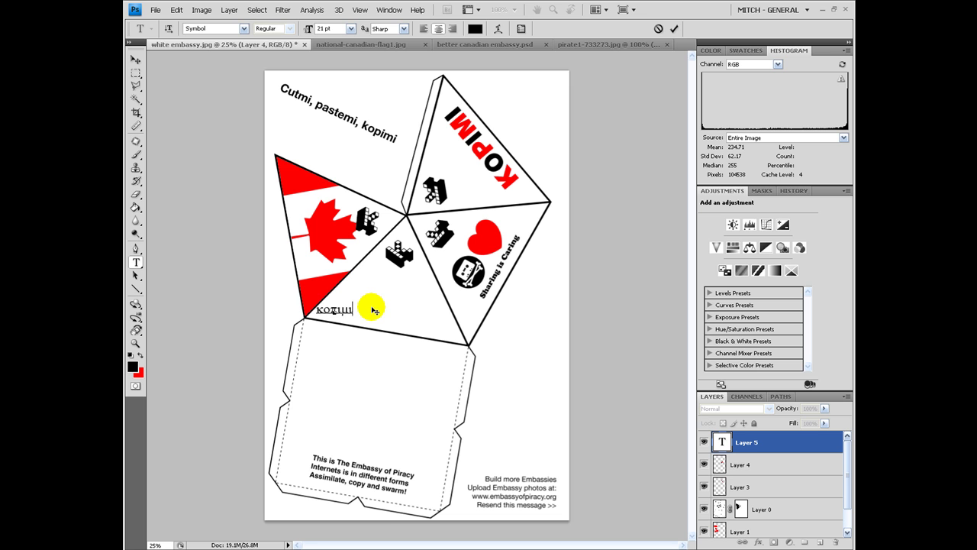
key("ctrl+Return")
key("v")
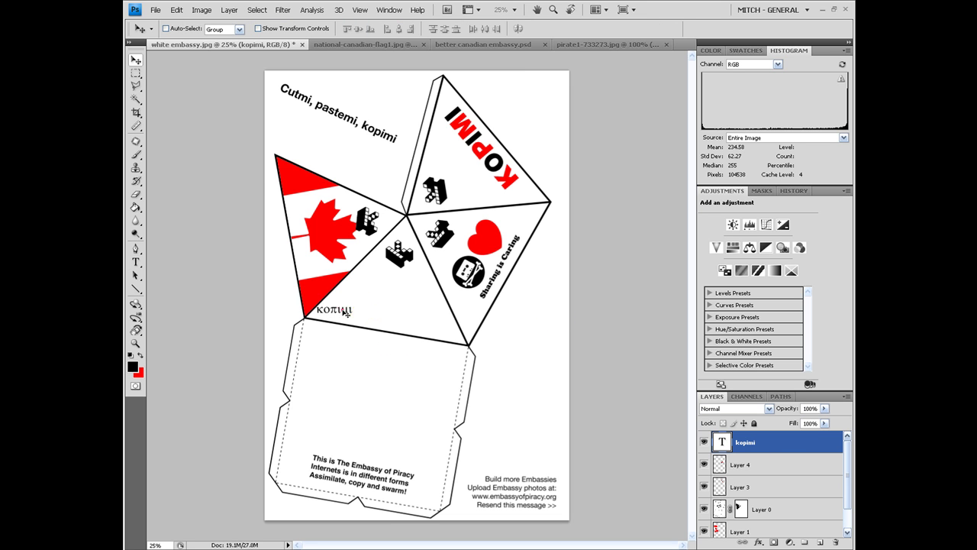
key("t")
left_click_drag(322, 31, 302, 31)
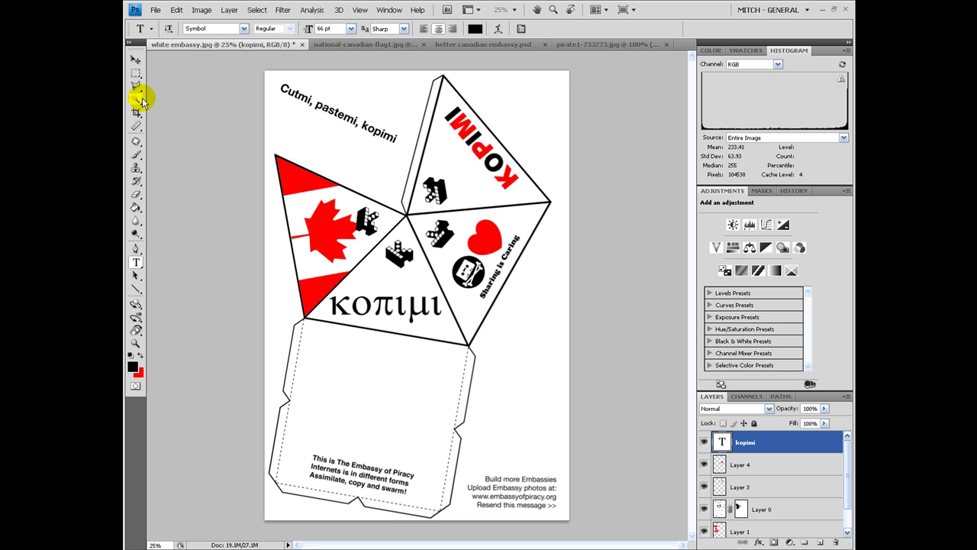
Zoom in and measure the angle of the lower face's bottom edge
left_click(136, 126)
left_click(381, 325, "ctrl")
left_click(378, 336, "ctrl")
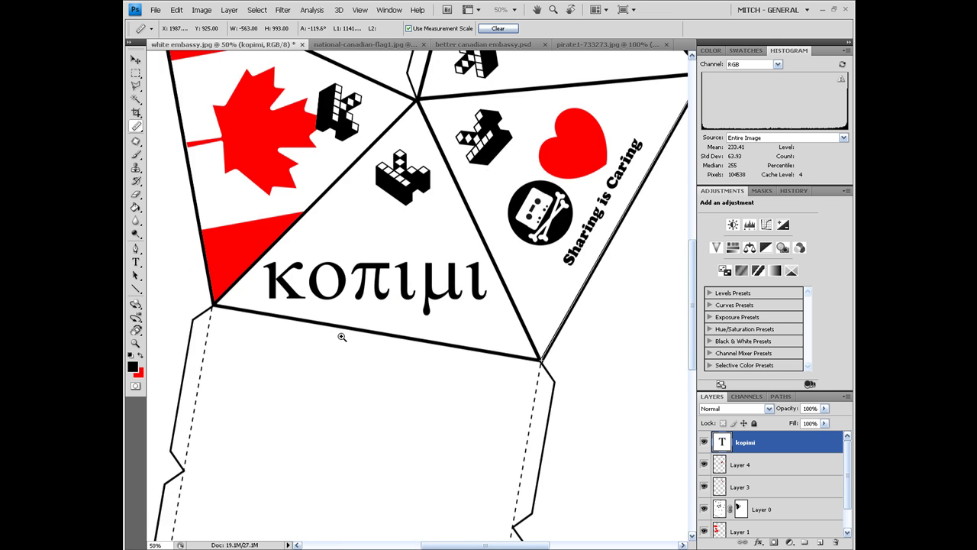
left_click(341, 337, "ctrl")
left_click_drag(175, 293, 603, 366)
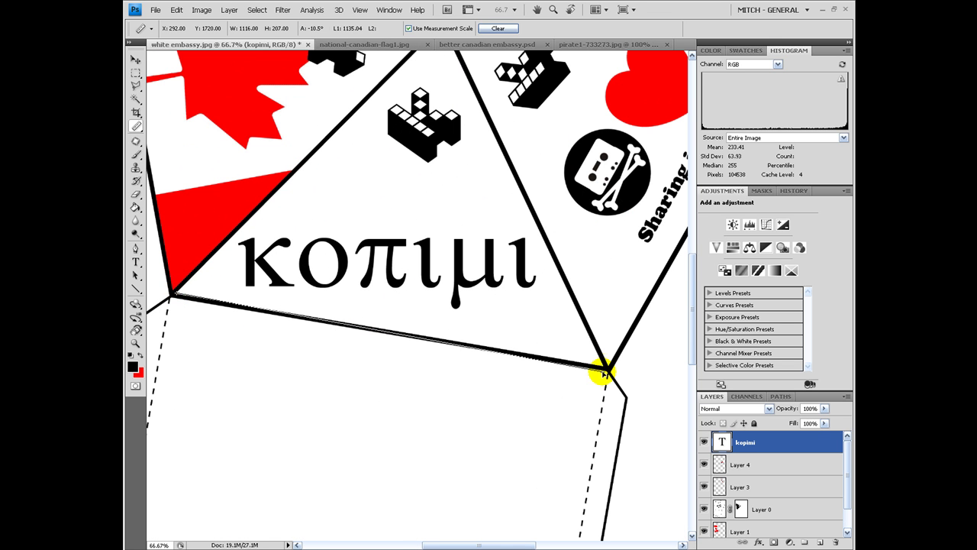
Rotate the κοπιμι text to the measured angle and nudge it down-right within the face
left_click(176, 10)
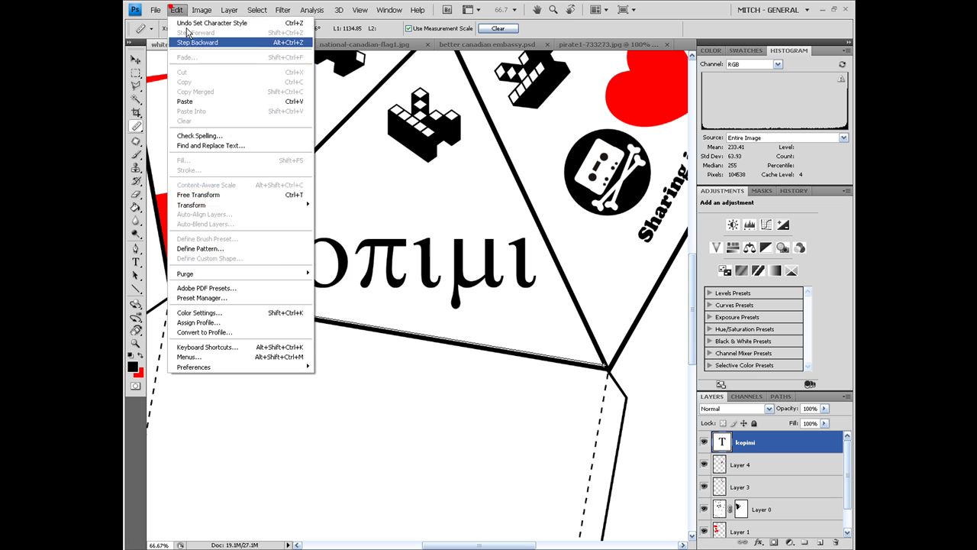
left_click(338, 232)
key("Return")
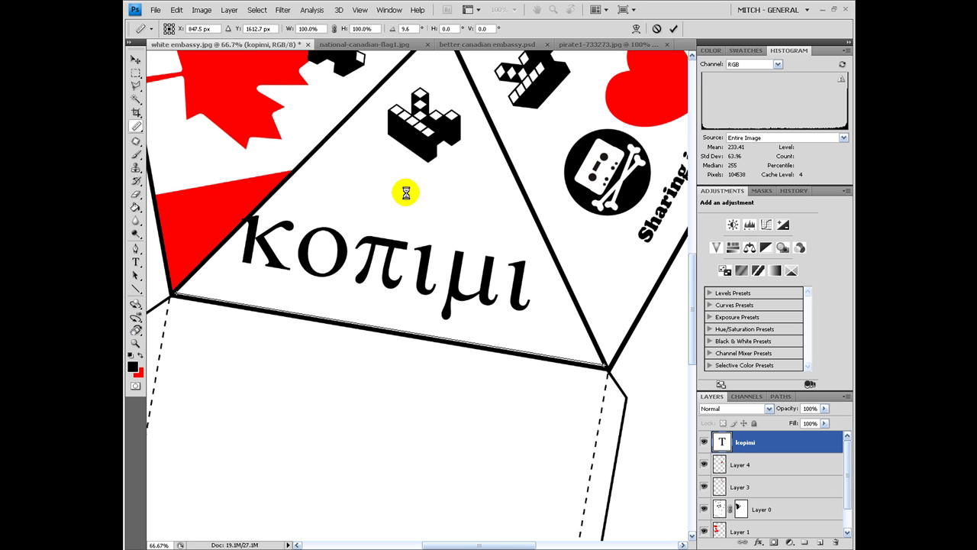
key("v")
left_click_drag(405, 256, 420, 271)
scroll(407, 344, "down", 1)
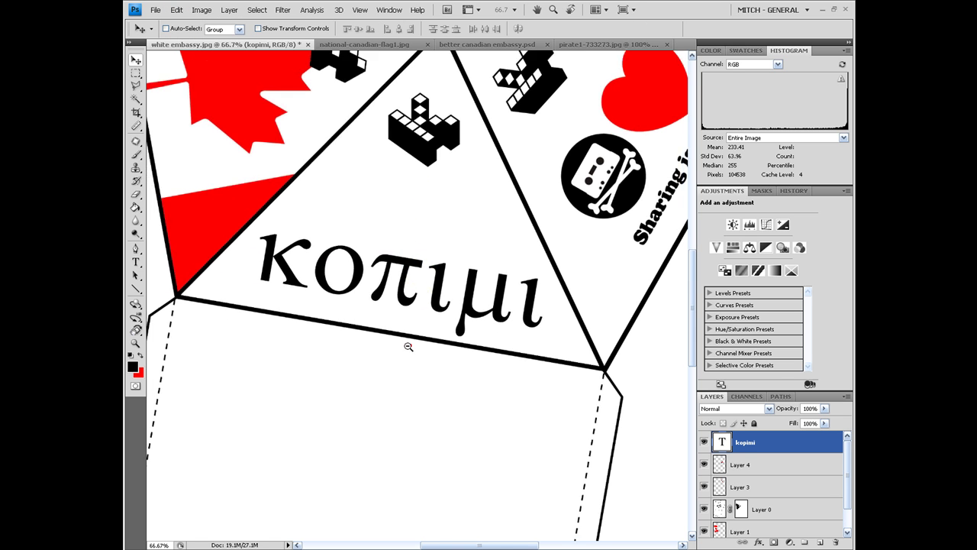
scroll(355, 359, "down", 1)
left_click_drag(390, 411, 381, 336)
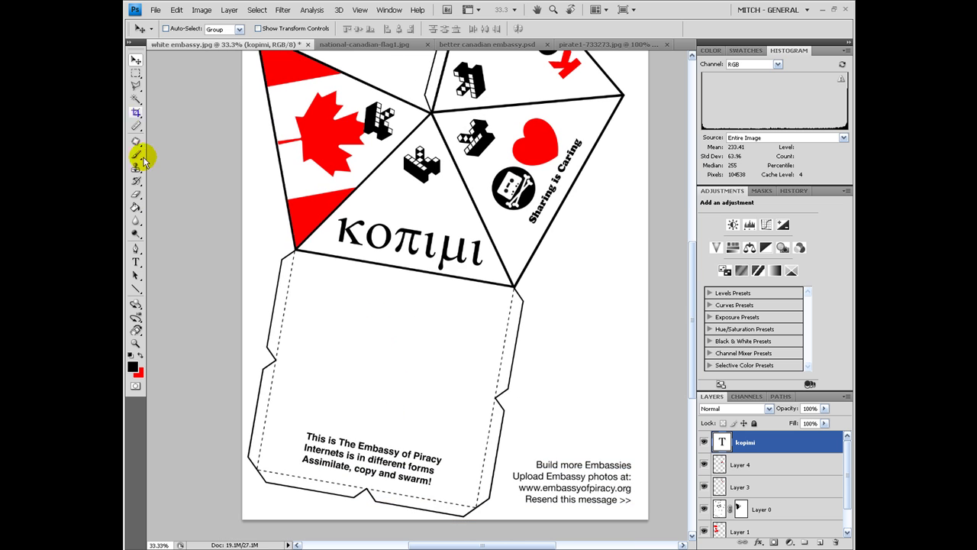
Type the EmbassyofPiracy.org line in the 1942 report font and move it onto the base panel
left_click(136, 263)
left_click(316, 289)
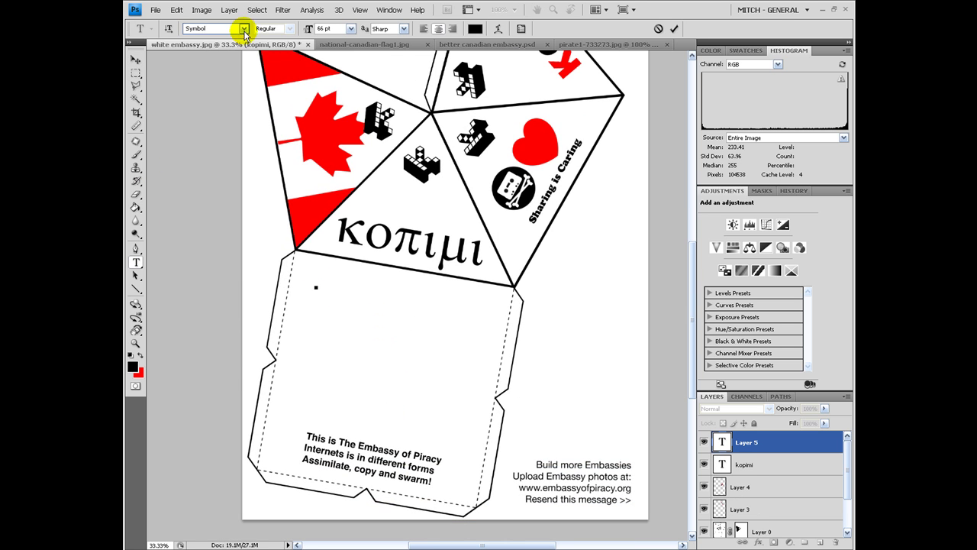
left_click(239, 28)
left_click_drag(393, 391, 388, 66)
left_click(332, 39)
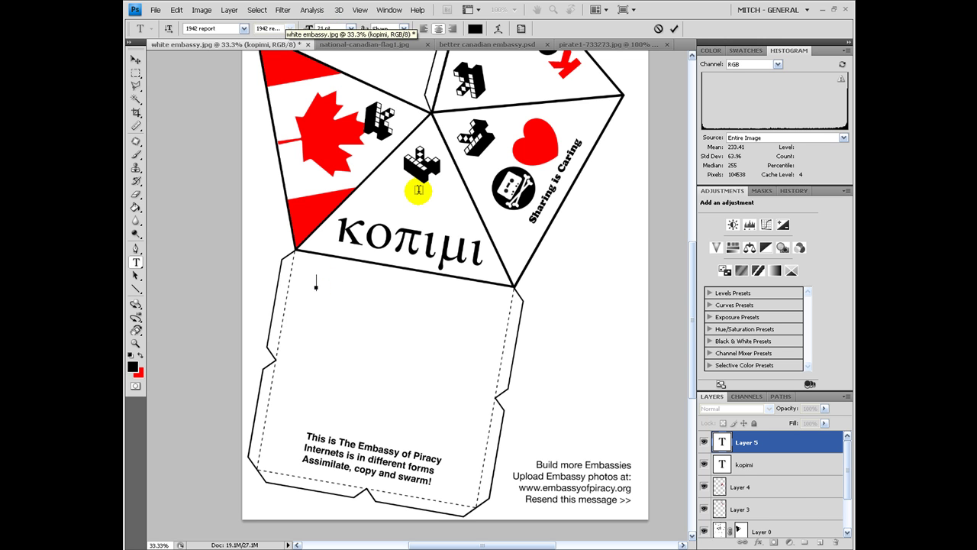
type("Embassyof")
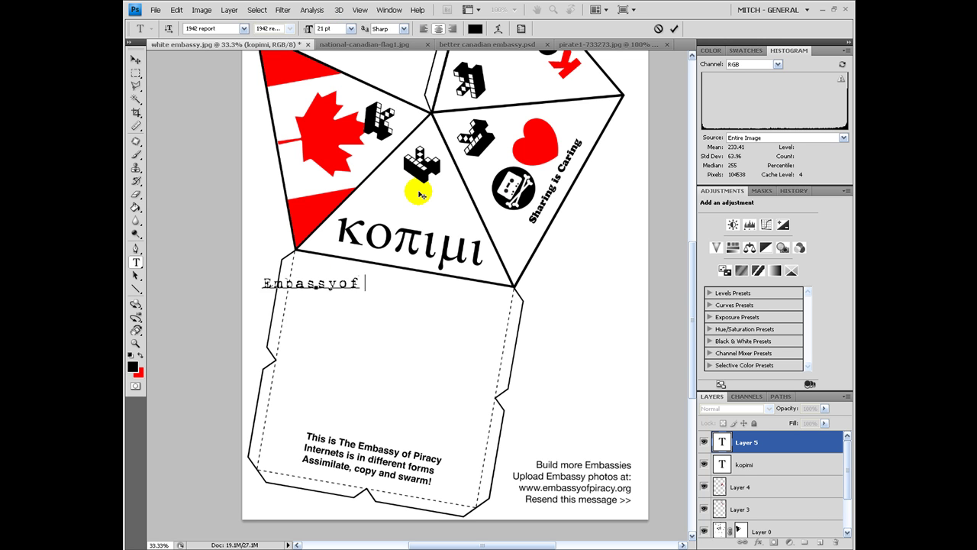
type(".org")
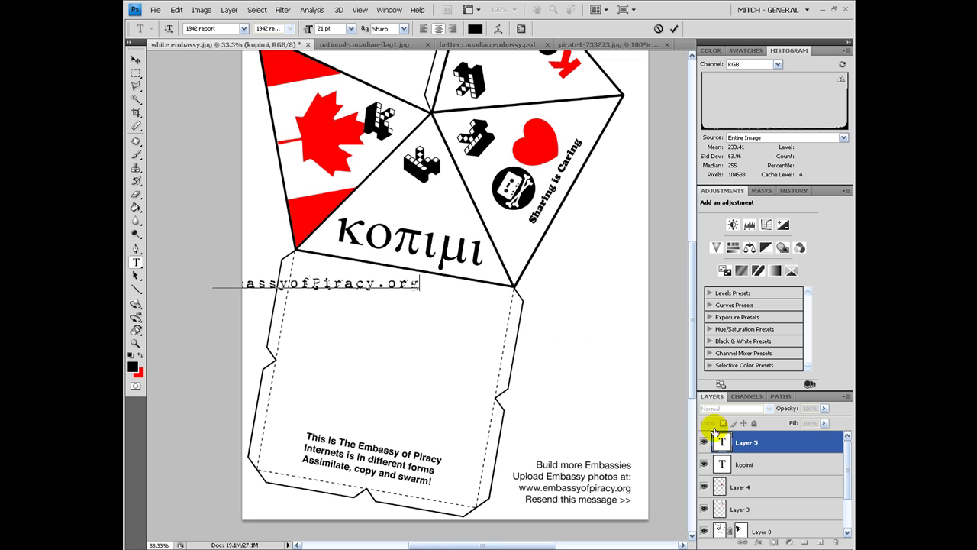
left_click(715, 432)
key("v")
left_click_drag(358, 282, 446, 296)
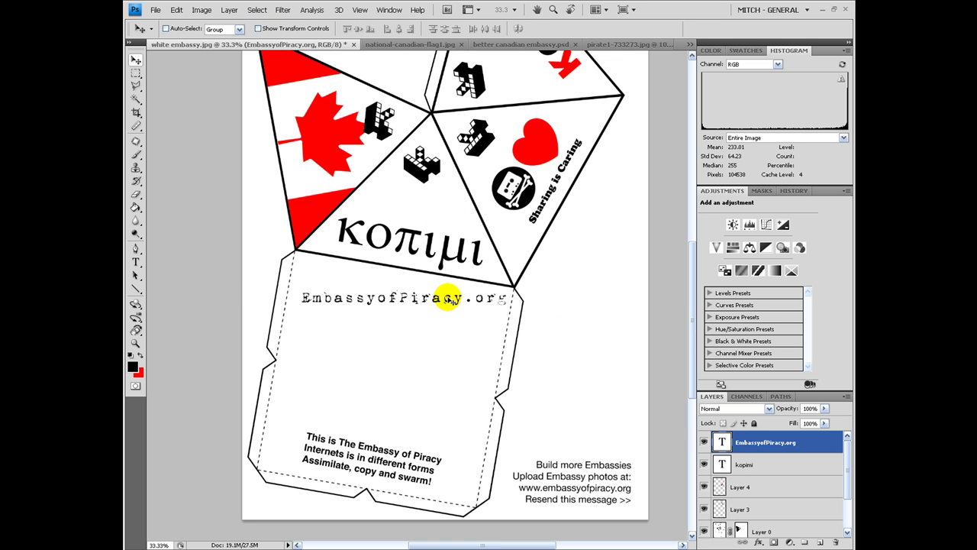
Add the thePirateBay.org and PiratPartiet.se lines beneath the first address
key("t")
left_click(397, 319)
type("thePirateBay.org")
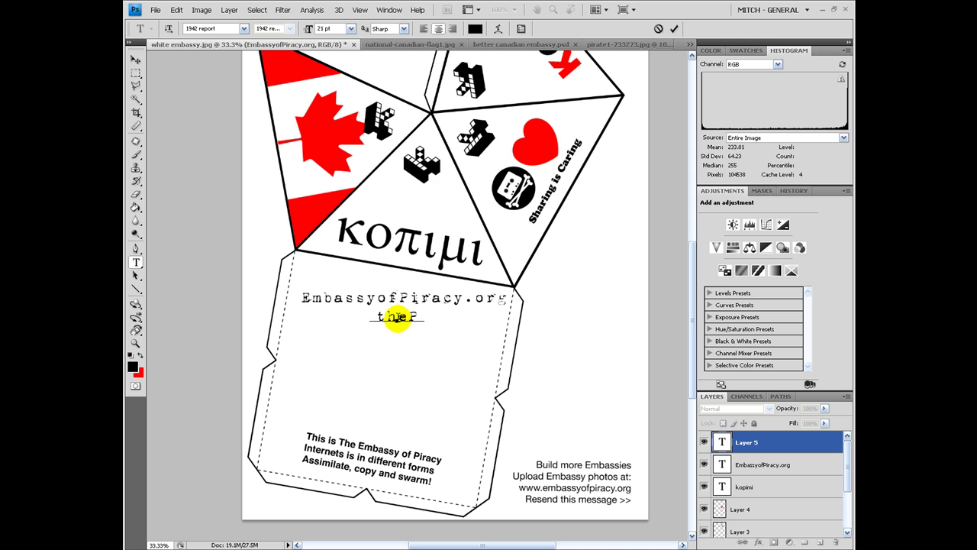
left_click(672, 28)
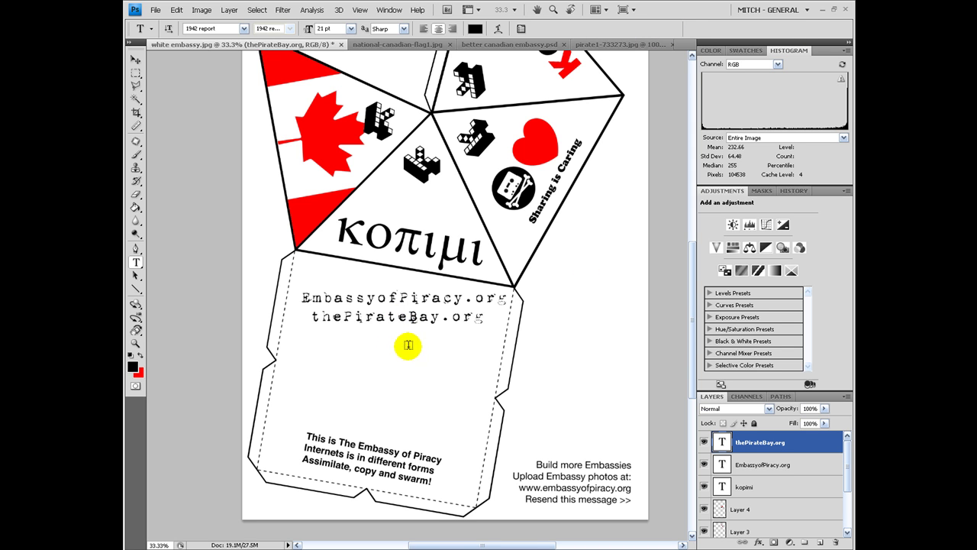
left_click(386, 335)
type("PiratPartie")
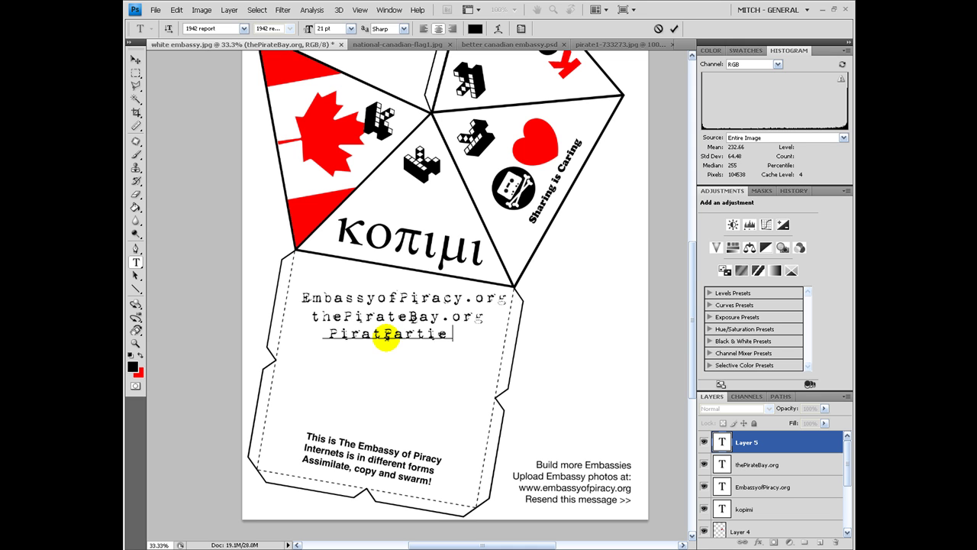
type("t.se")
left_click(746, 458)
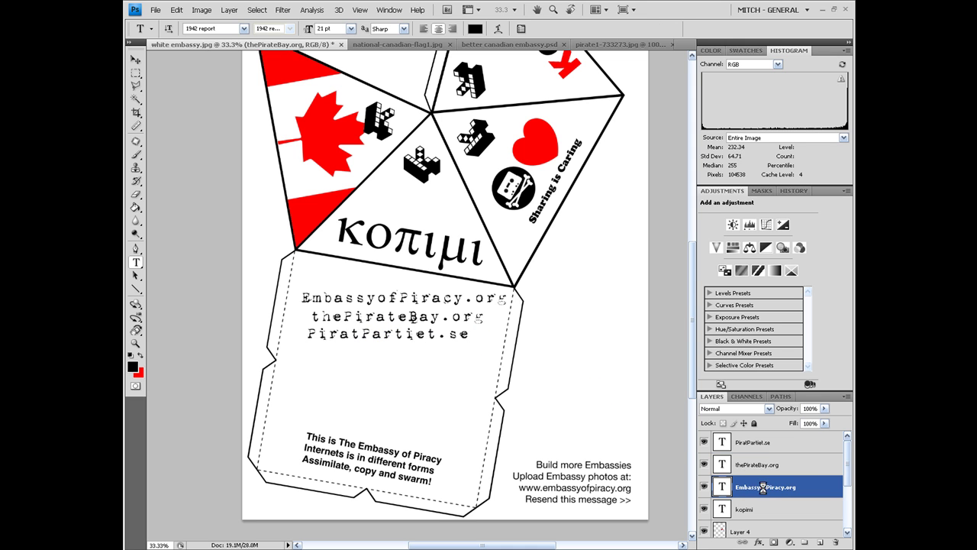
Reposition the thePirateBay.org and PiratPartiet.se lines so all three are centred
key("v")
left_click_drag(419, 315, 426, 317)
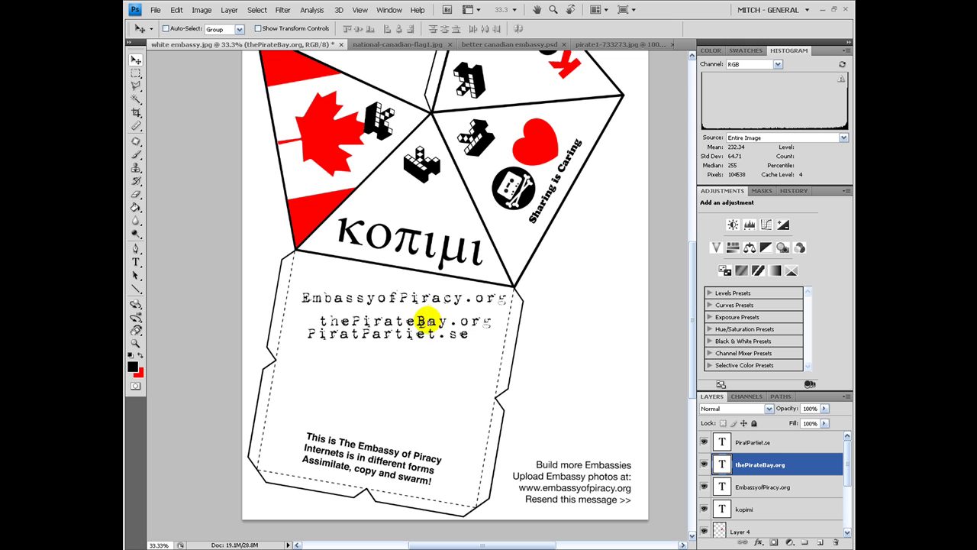
left_click(756, 437)
left_click_drag(442, 353, 463, 357)
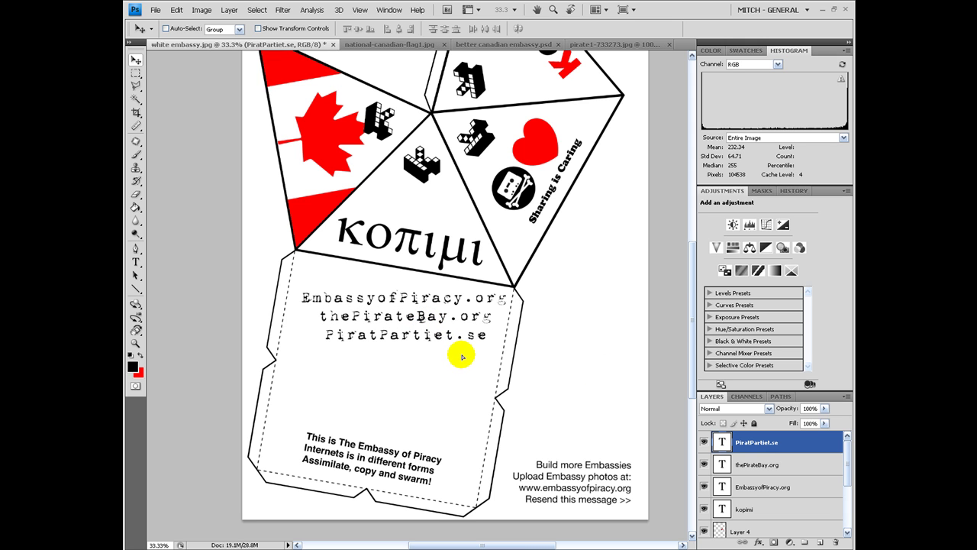
Rotate the three address layers together to match the base panel's tilt
left_click(776, 488, "shift")
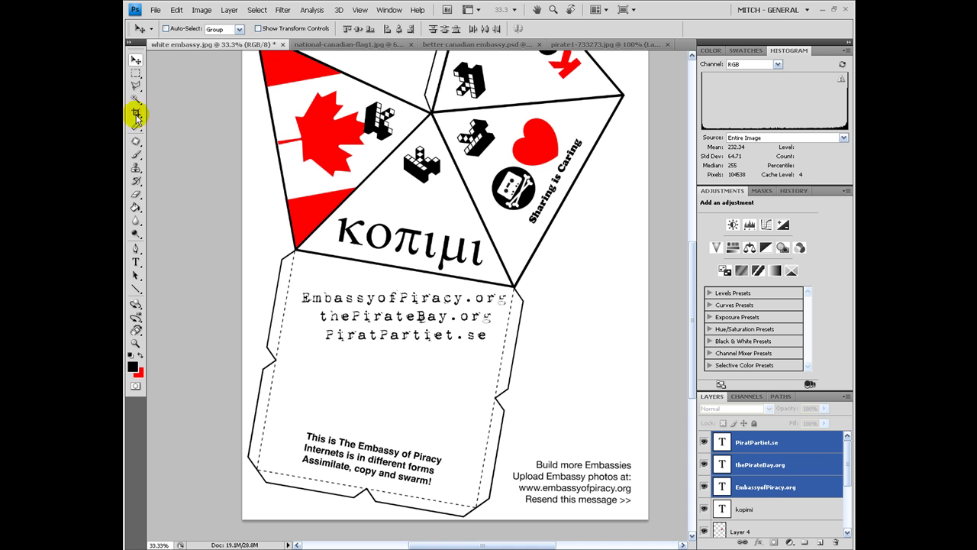
left_click(176, 9)
left_click(328, 246)
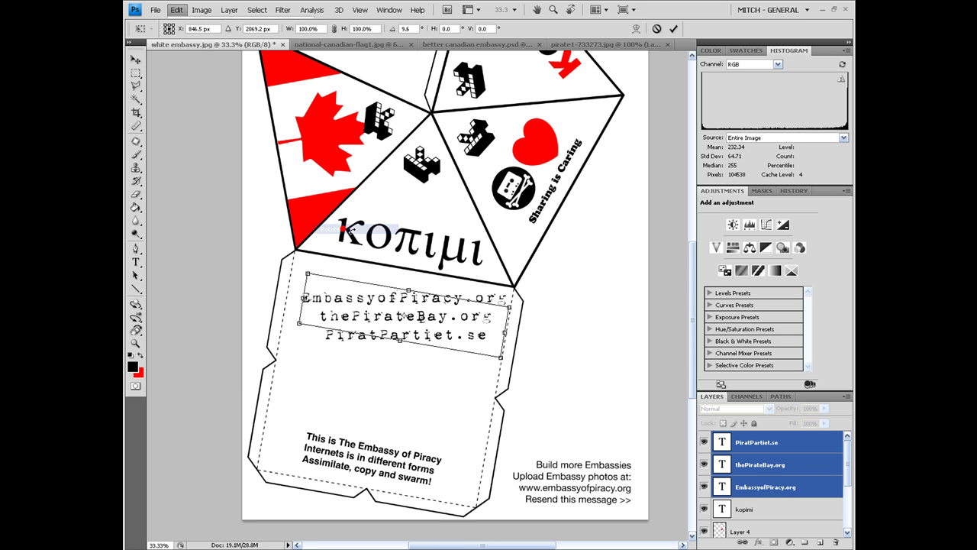
left_click_drag(436, 323, 444, 316)
key("Return")
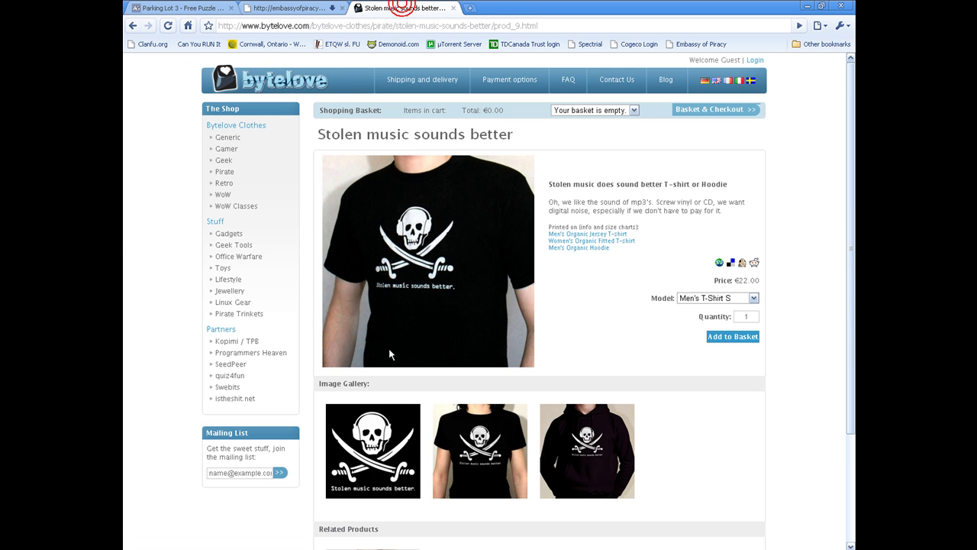
Enlarge the headphone skull pirate image and start a new document for it
left_click(385, 424)
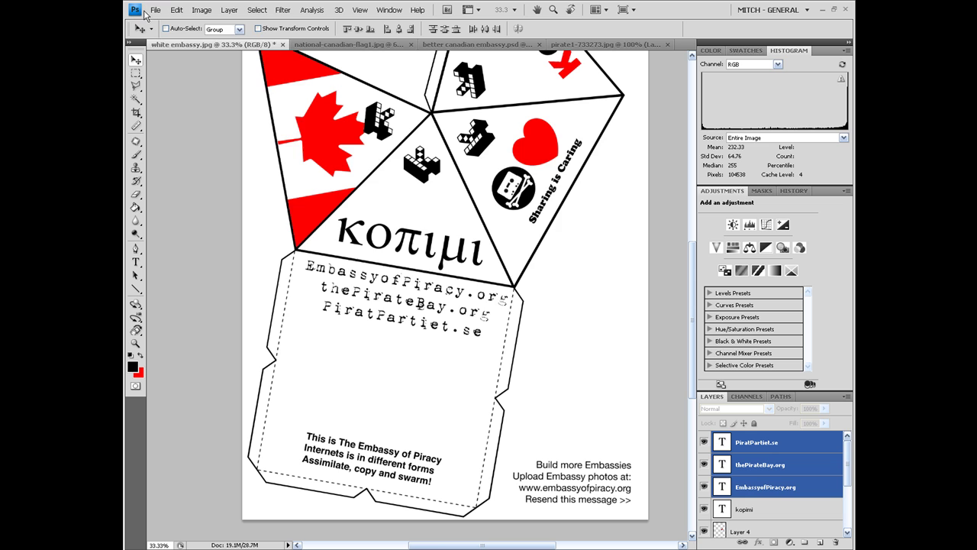
left_click(155, 9)
left_click(163, 26)
Paste the pirate screenshot into the new document, crop it, and invert it to black on white
key("Return")
key("ctrl+v")
scroll(241, 226, "up", 2)
scroll(241, 225, "up", 2)
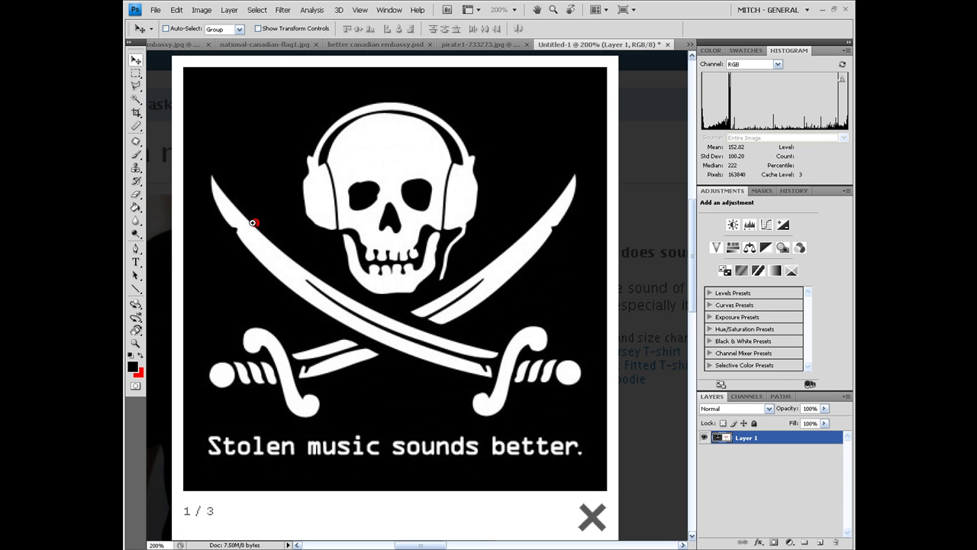
left_click(136, 111)
left_click_drag(193, 71, 289, 195)
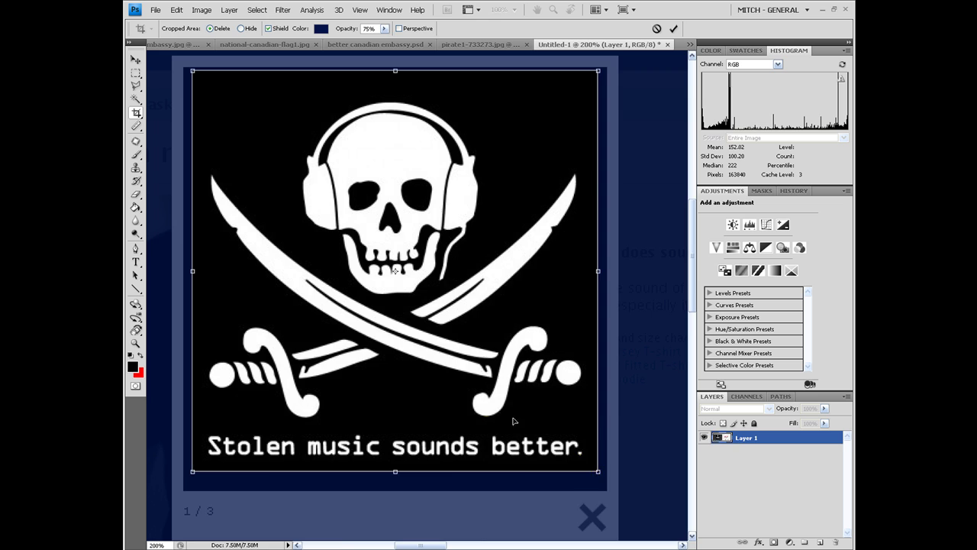
key("Return")
key("ctrl+i")
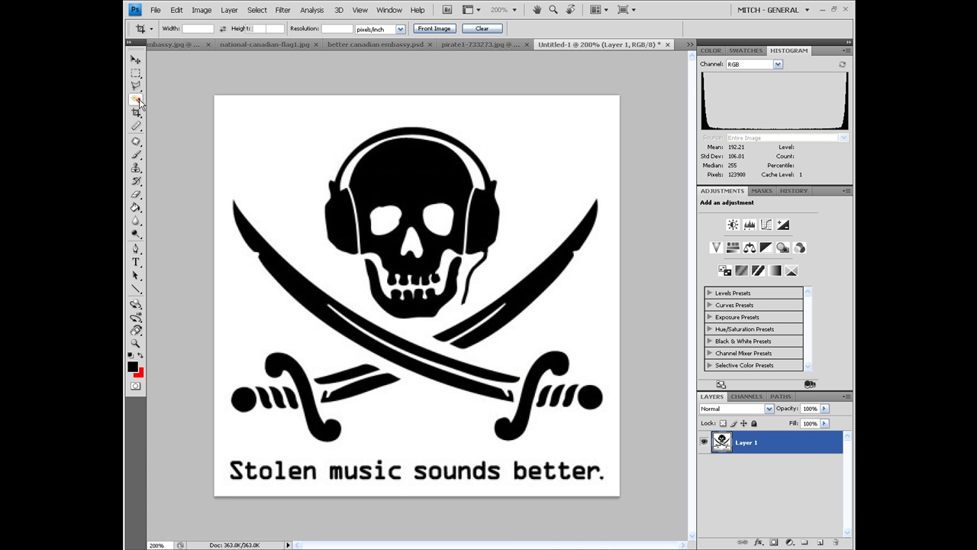
Select all the black headphone-skull artwork with Magic Wand, Similar and Grow
left_click(135, 99)
left_click(403, 171)
left_click(256, 10)
left_click(290, 142)
left_click(257, 10)
left_click(270, 146)
left_click(138, 99)
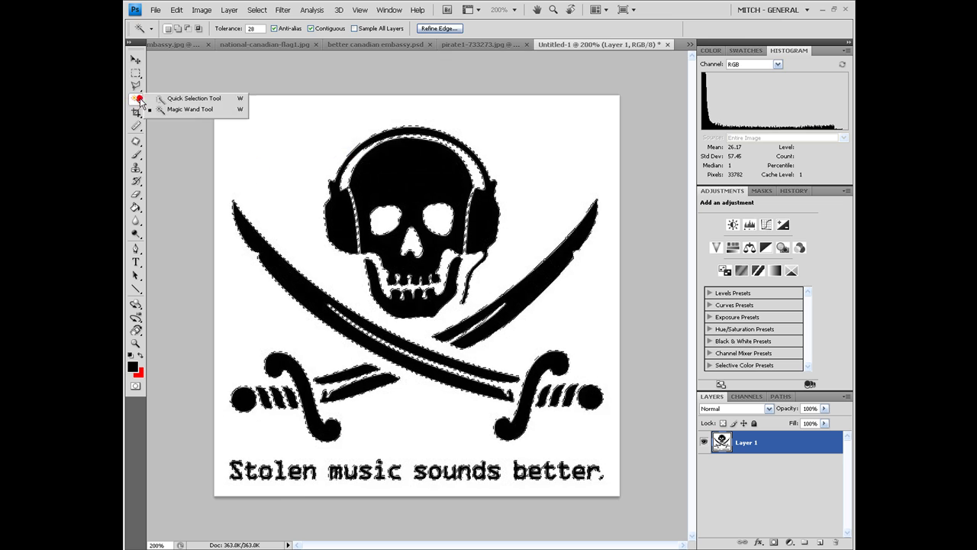
left_click(191, 98)
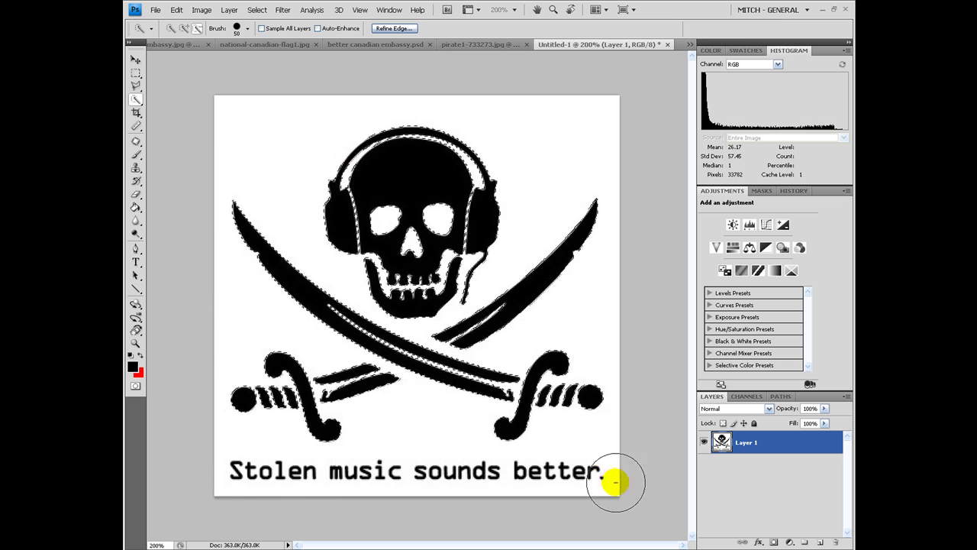
Drag the skull artwork into the embassy document below the addresses and resize it
key("v")
mouse_move(436, 212)
left_mouse_down()
mouse_move(223, 52)
mouse_move(390, 381)
mouse_move(433, 361)
left_mouse_up()
key("ctrl+t")
key("Return")
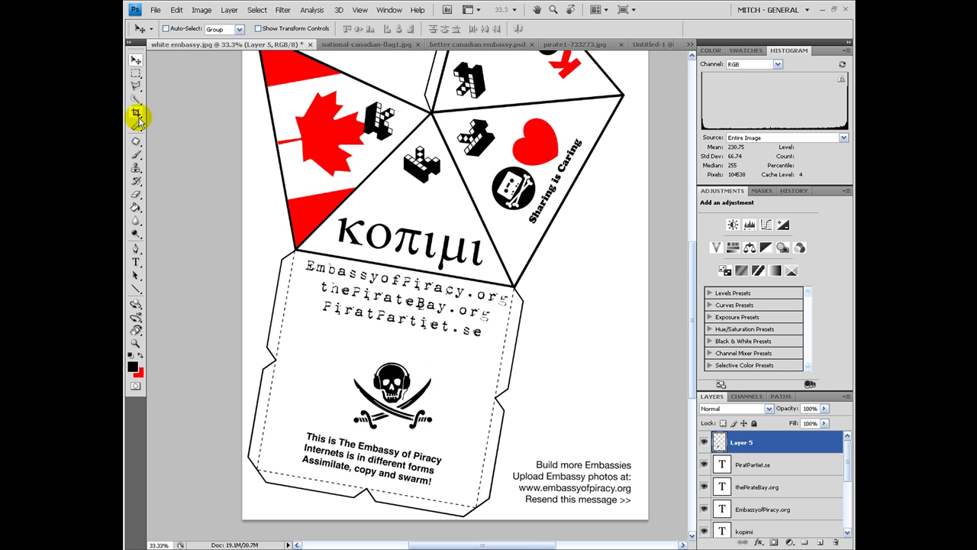
Rotate the pirate graphic about 9.6° to match the text, then zoom out to 25%
left_click(177, 10)
left_click(334, 226)
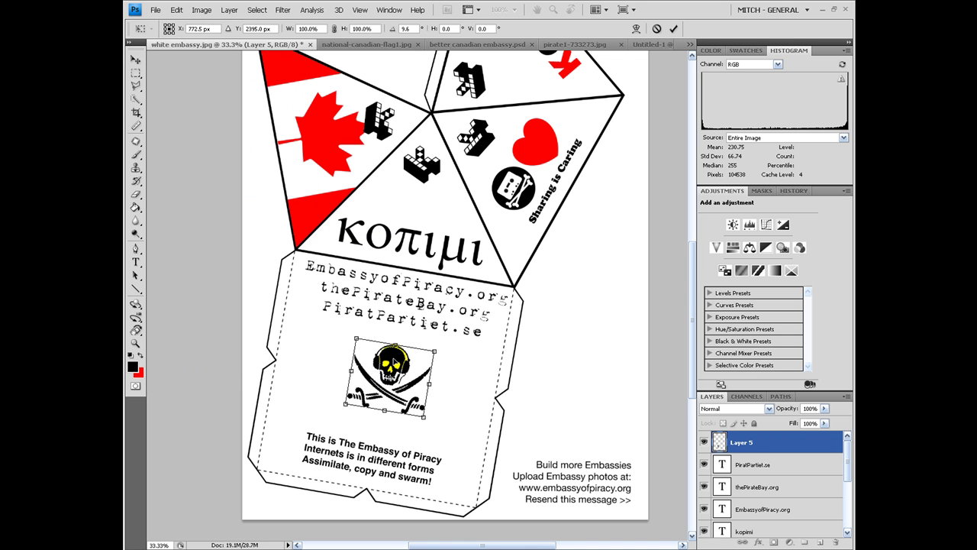
key("Return")
key("i")
key("ctrl+minus")
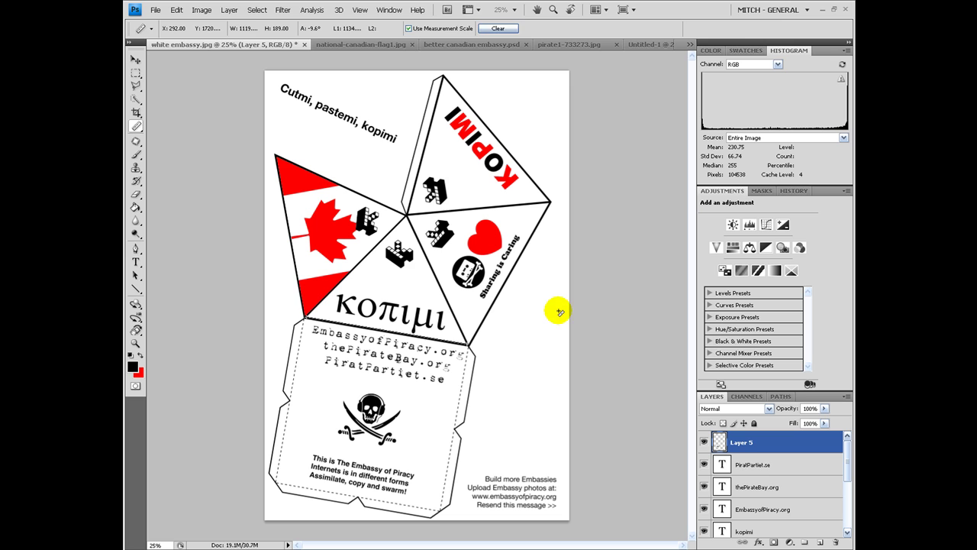
key("v")
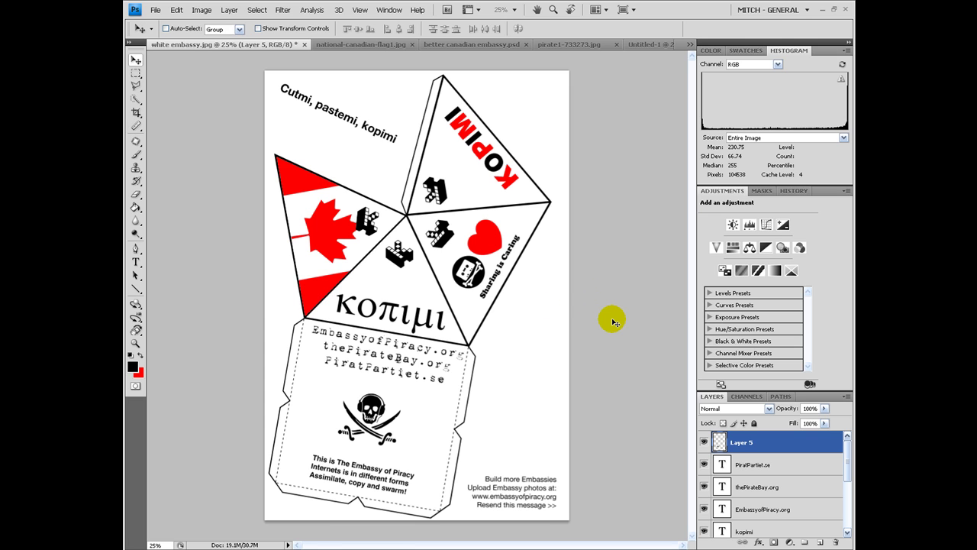